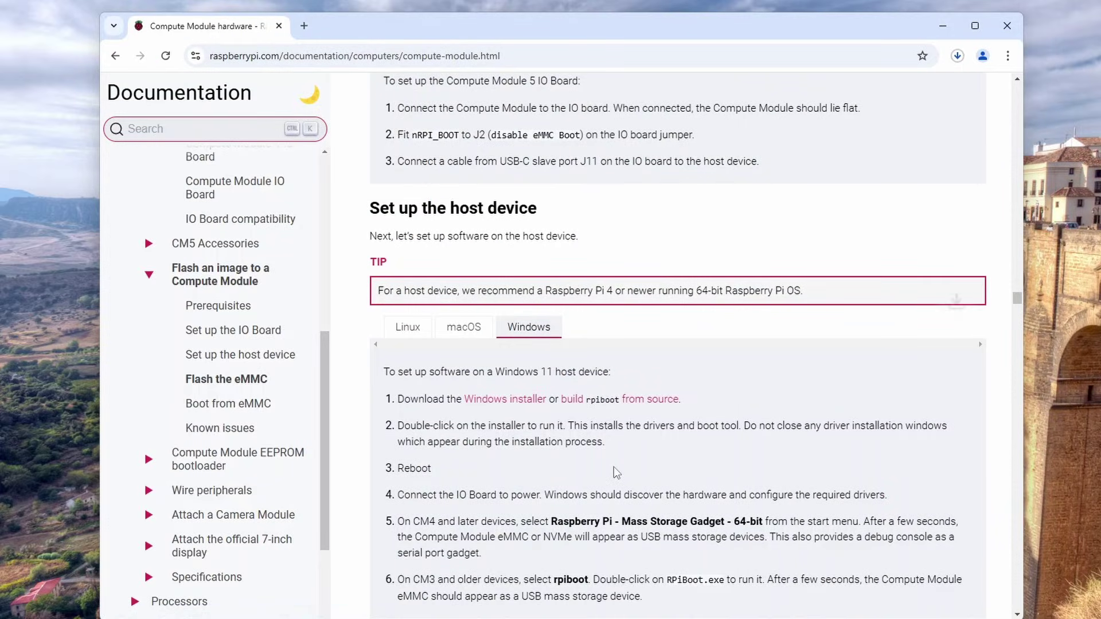
Run rpiboot_setup.exe from Chrome's downloads and install rpiboot and its drivers into Program Files
click(957, 56)
click(845, 125)
click(668, 424)
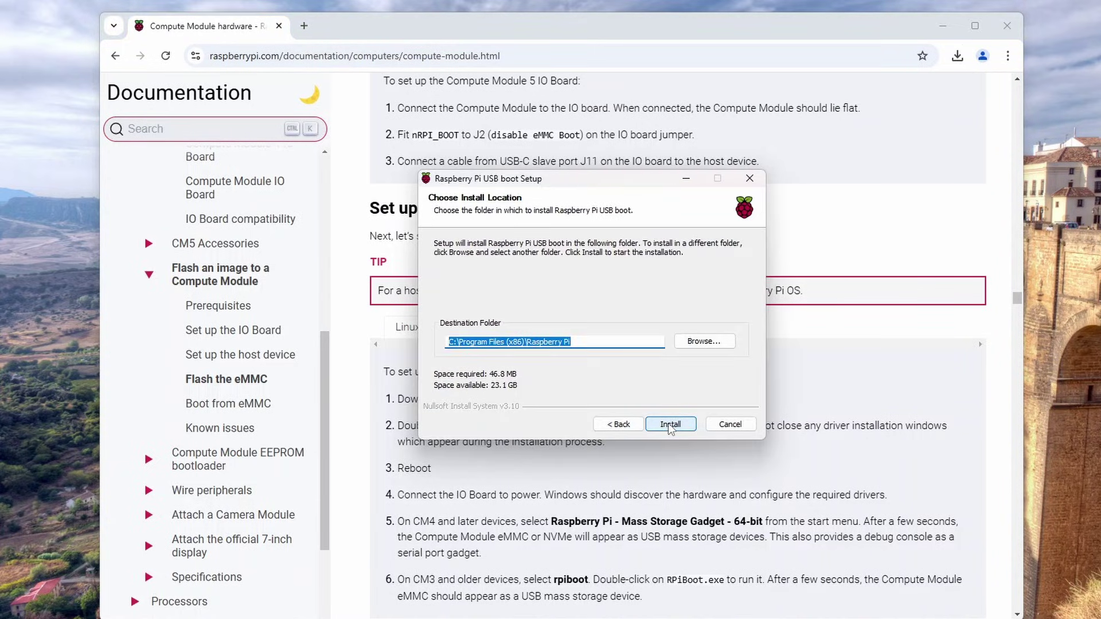
click(669, 424)
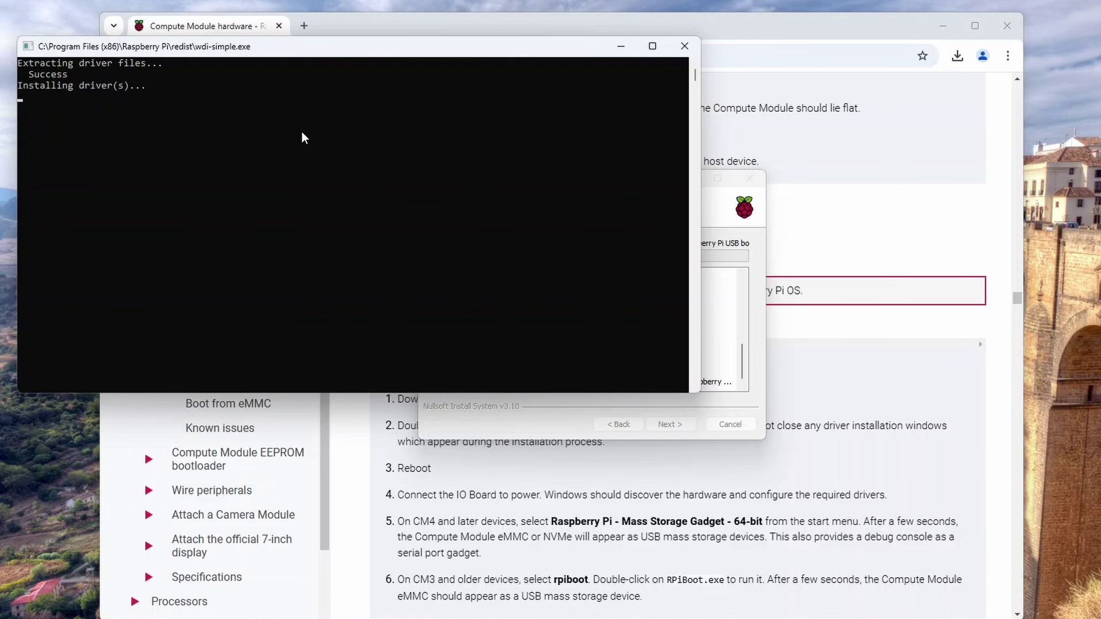
click(715, 212)
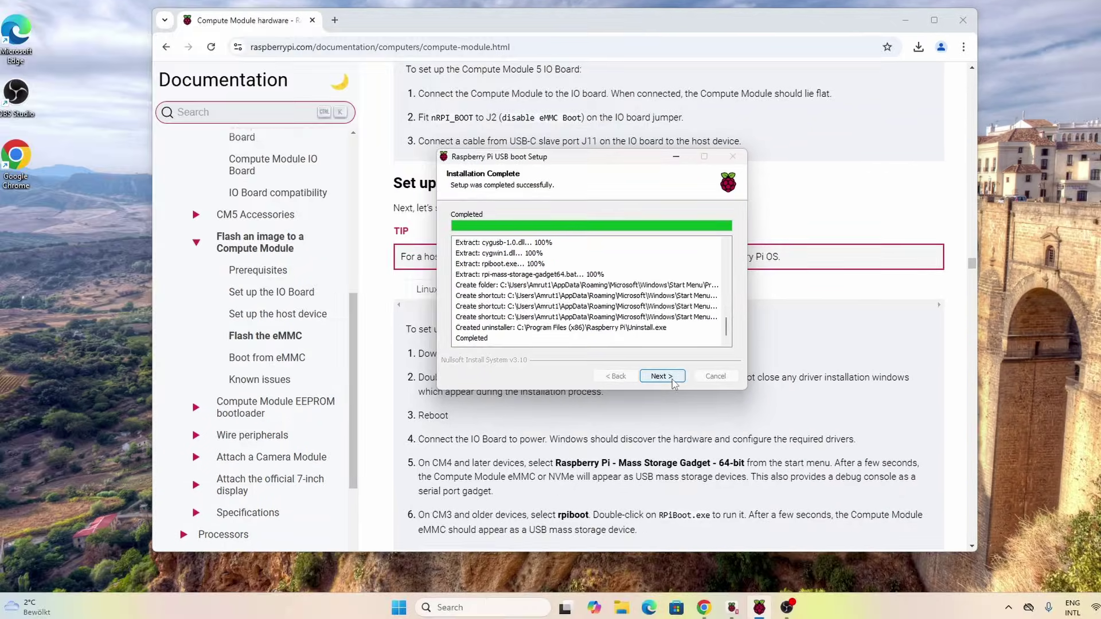
click(662, 377)
click(672, 377)
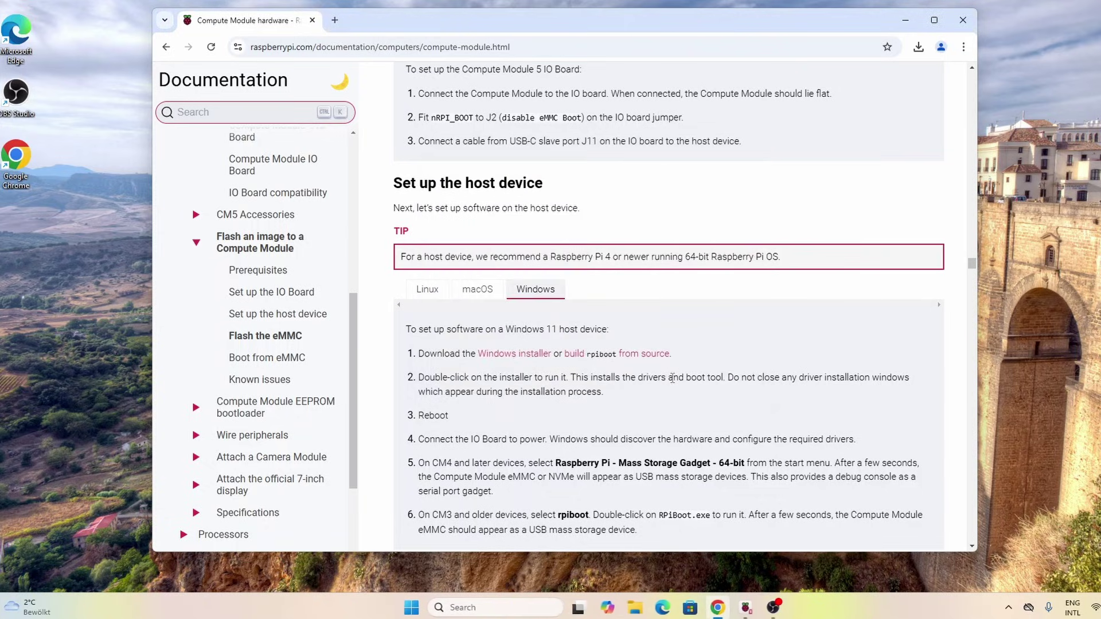
Find 'rpi' in Start and run 'rpiboot-CM4-CM5 - Mass Storage Gadget' until it finishes booting
key(super)
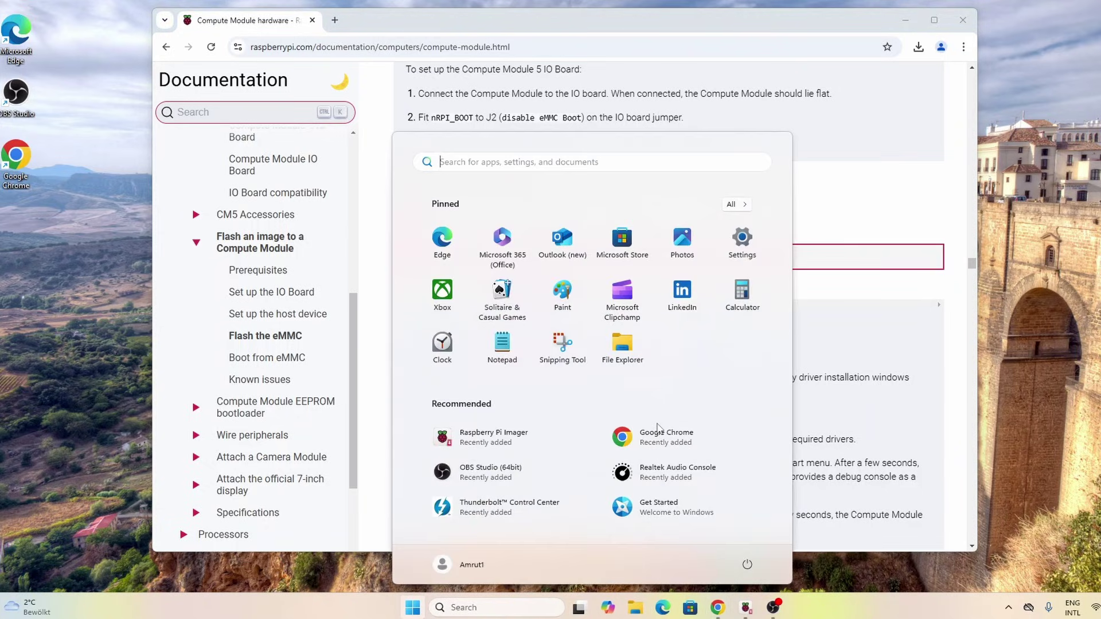
text(rpi)
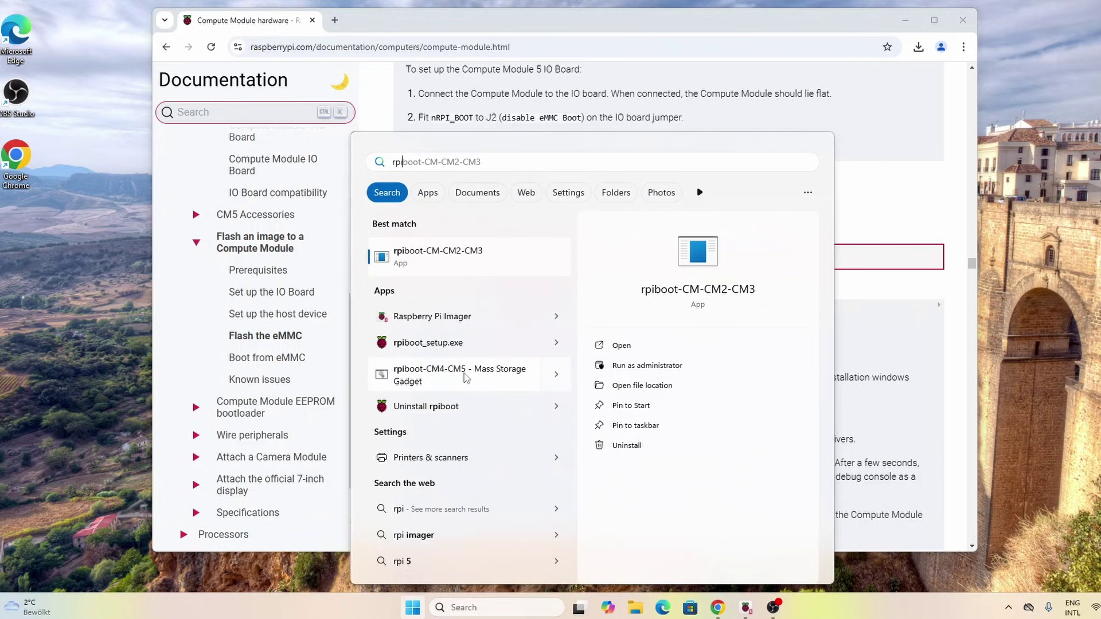
click(441, 378)
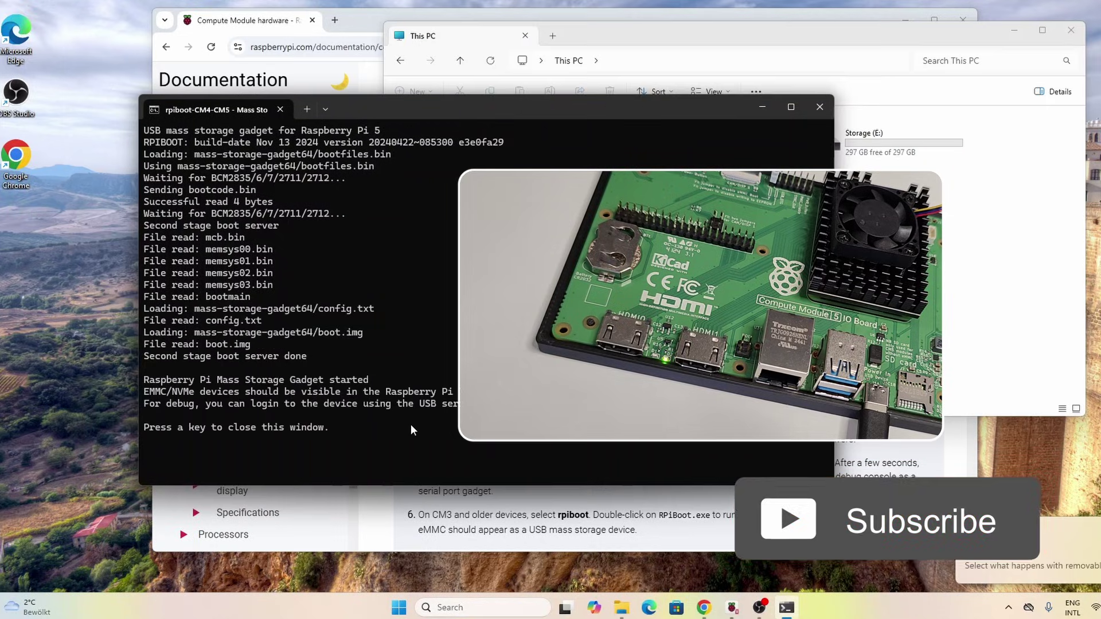
key(Return)
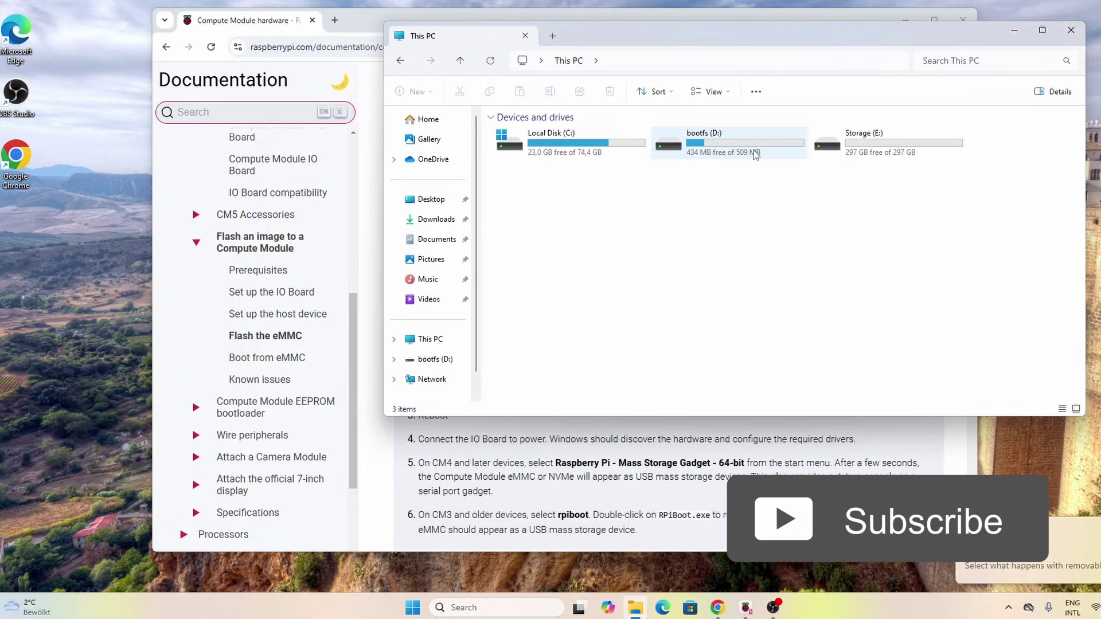
Check bootfs (D:), then write Raspberry Pi OS (64-bit) to the 31.3 GB mmcblk0 USB device with customisation
click(755, 154)
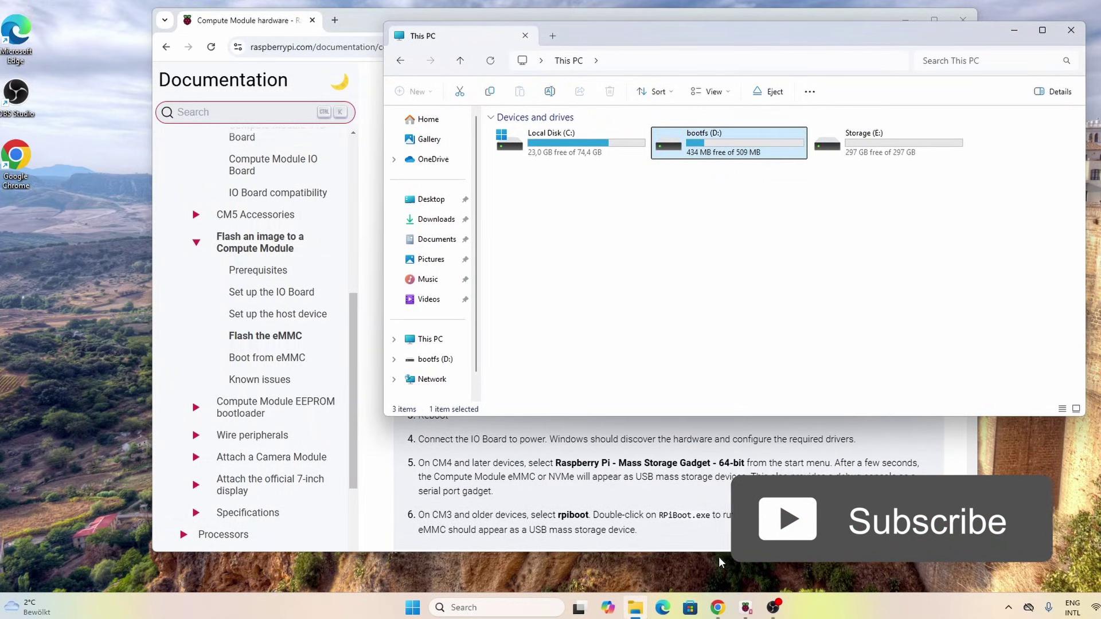
click(745, 607)
click(534, 281)
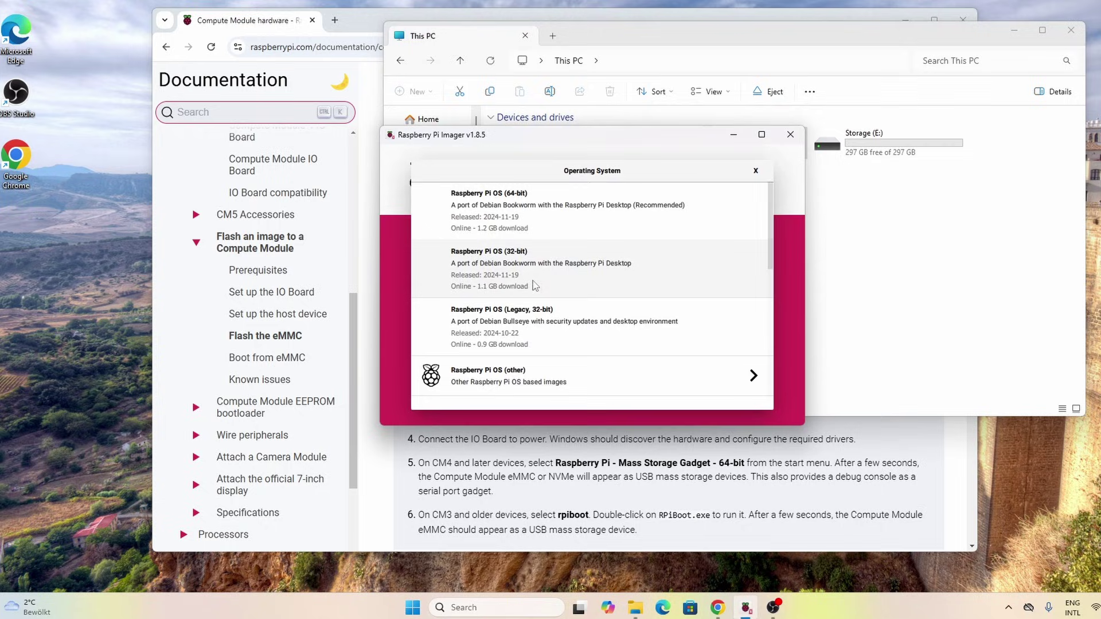
click(544, 217)
click(696, 277)
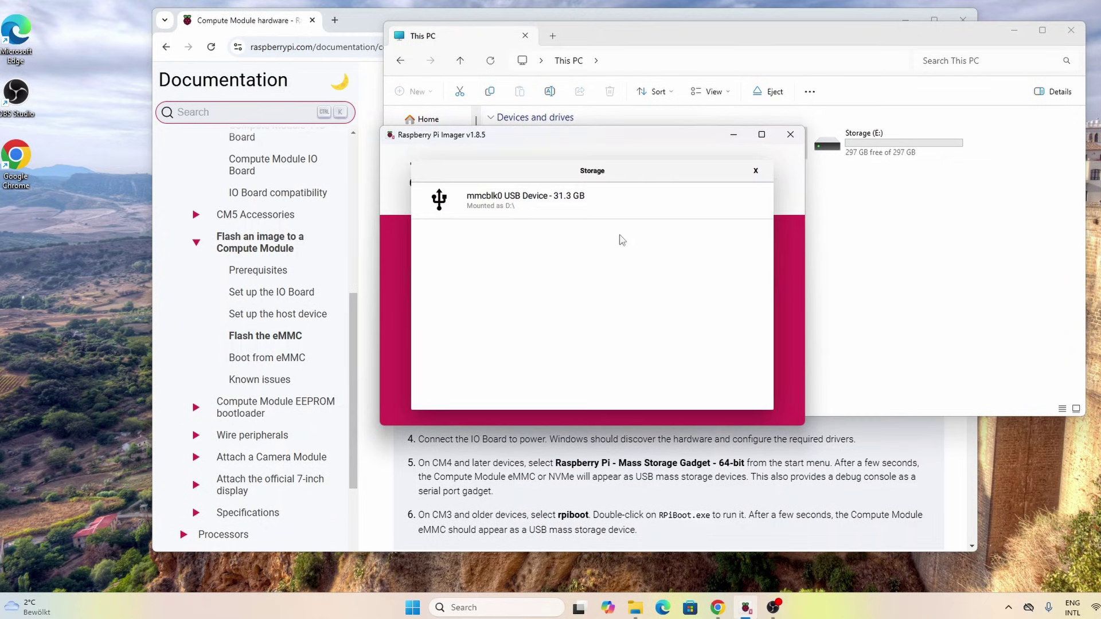
click(499, 213)
click(717, 371)
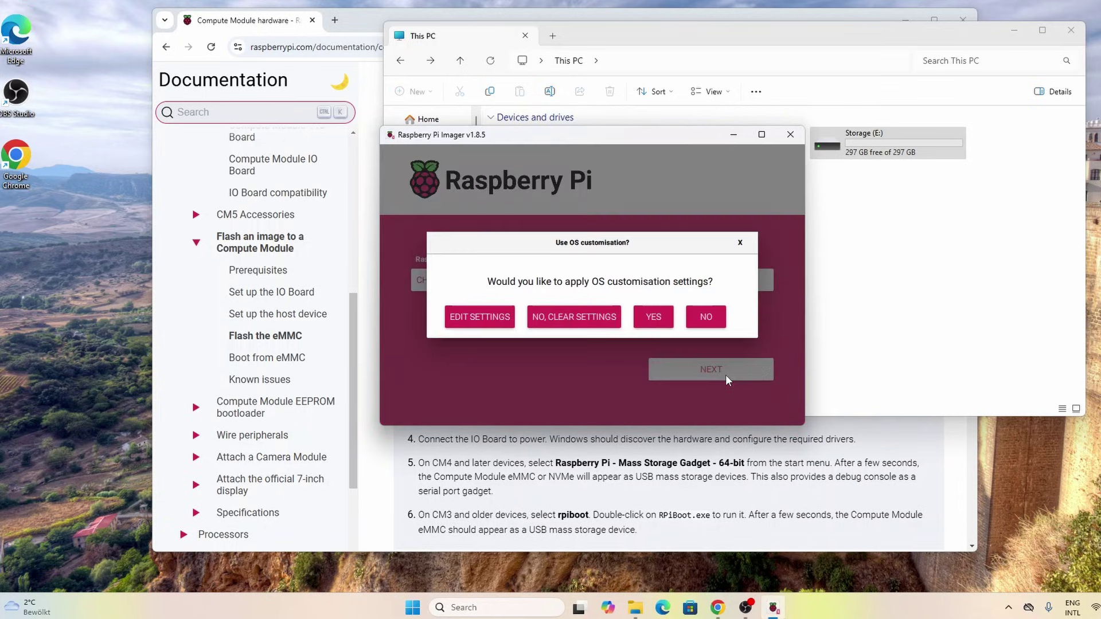
click(654, 317)
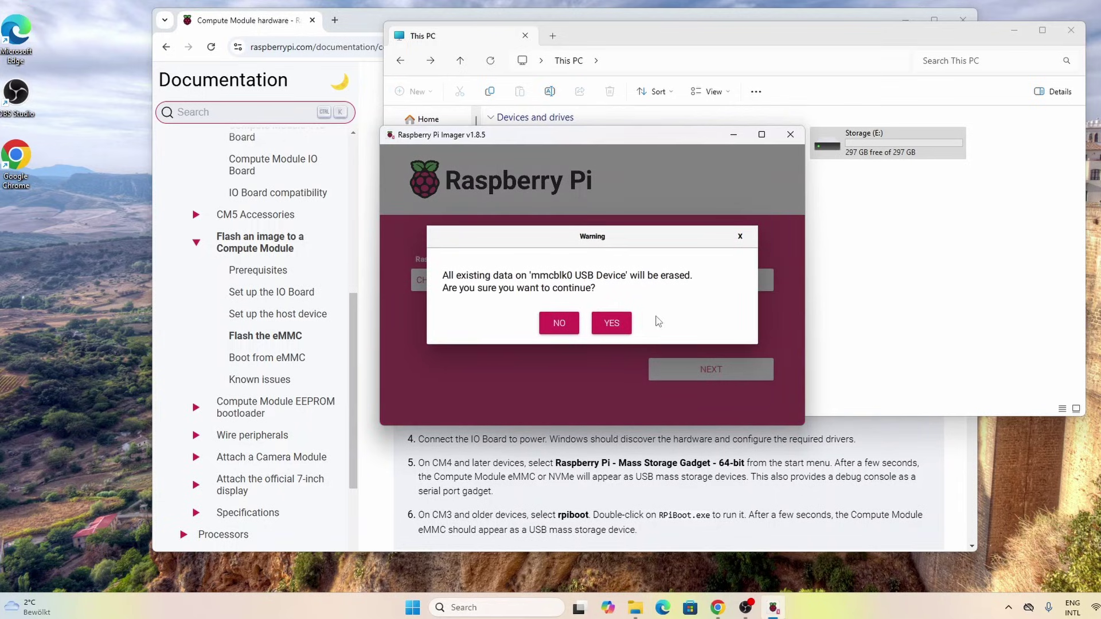
click(608, 324)
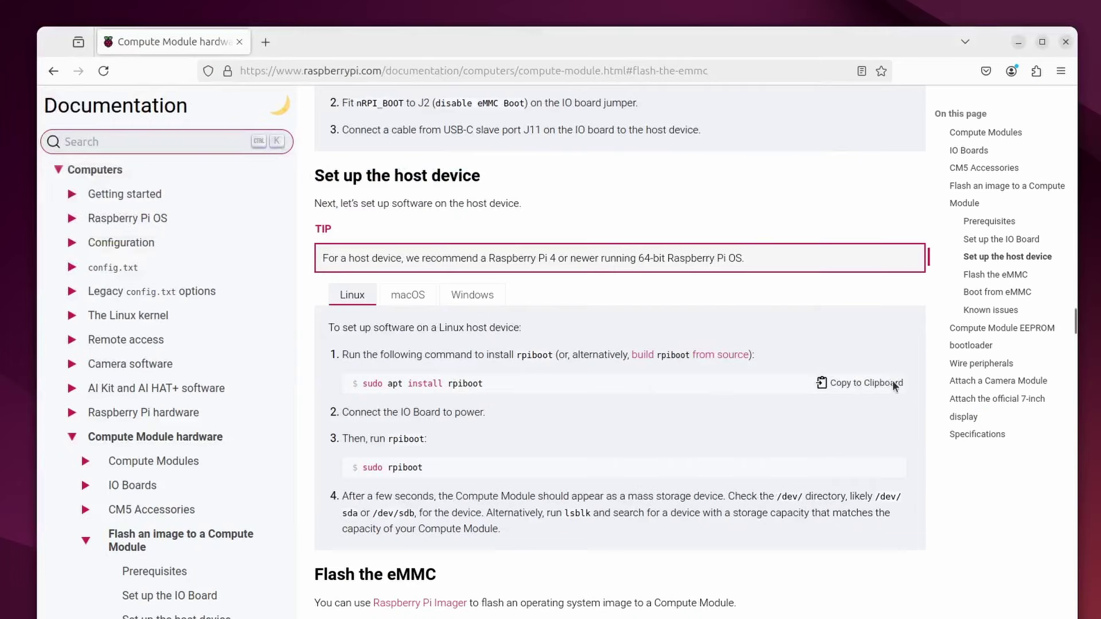
Install rpiboot via sudo apt install rpiboot, run sudo rpiboot, and note its Jan 31 2022 build
key(alt+Tab)
text(sudo apt install rpiboot)
key(Return)
key(Return)
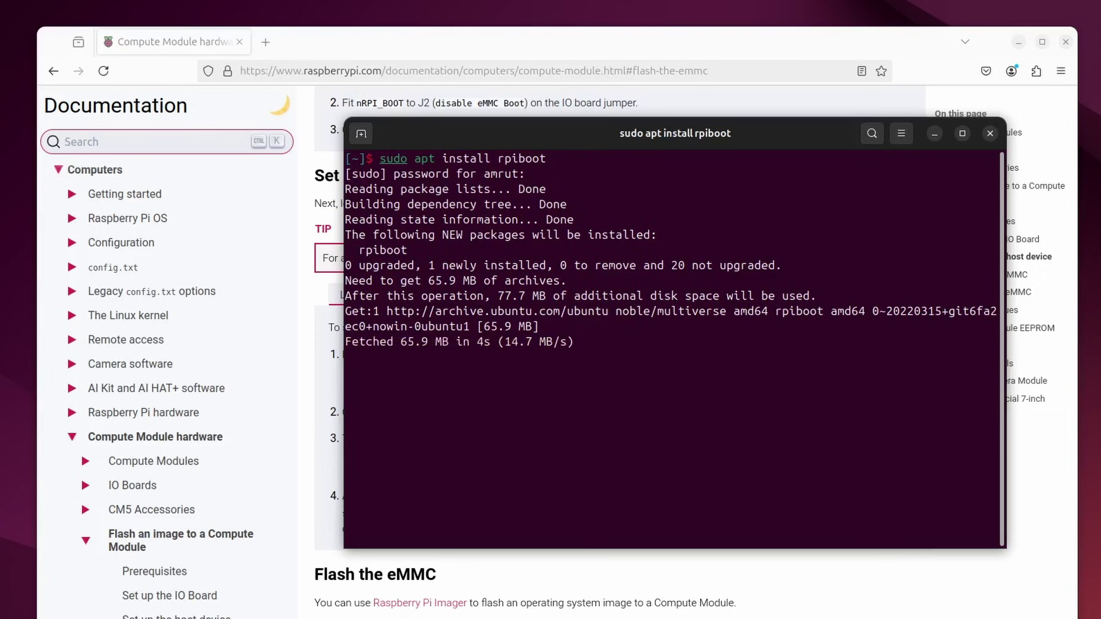
text(sudo rpiboot)
key(Return)
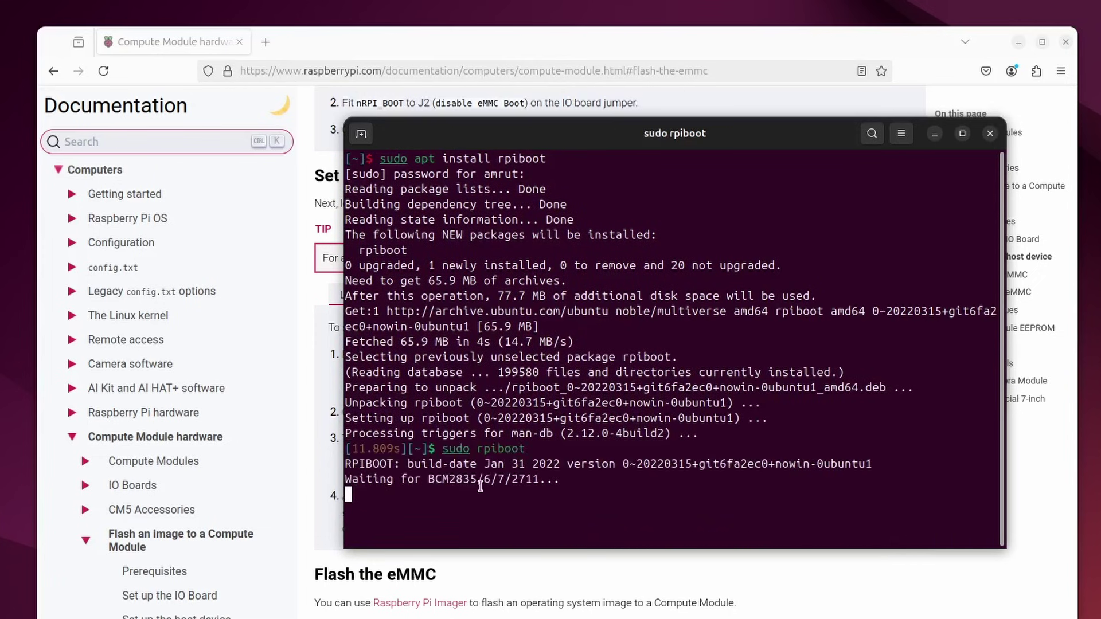
drag(483, 463, 561, 463)
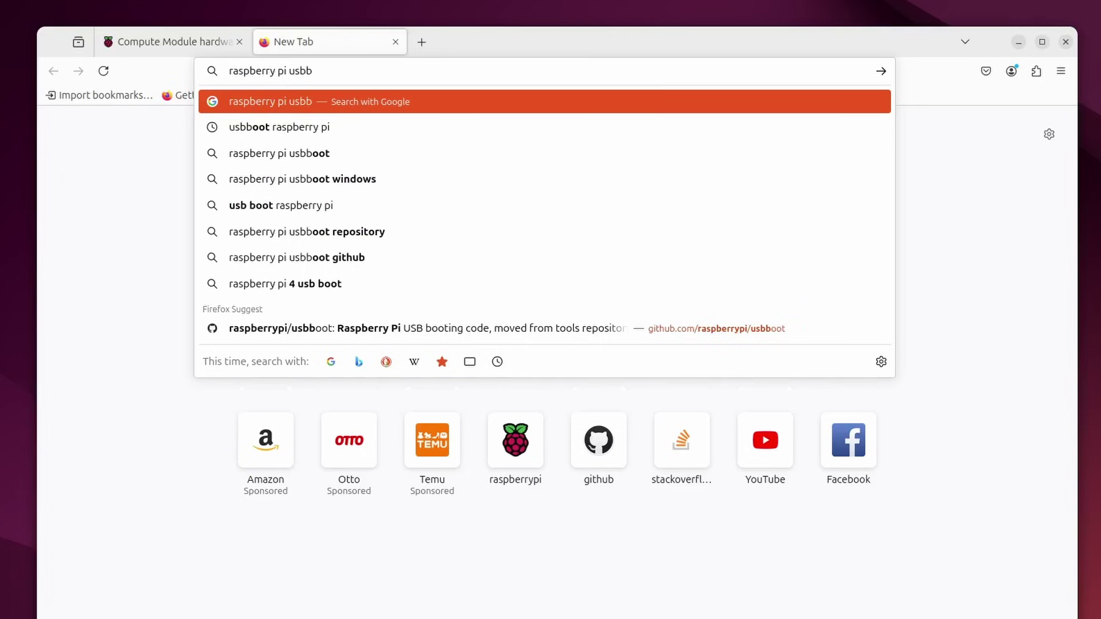
Search 'usbboot raspberry pi', open the raspberrypi/usbboot GitHub repo and copy its Linux build commands
key(Down)
key(Return)
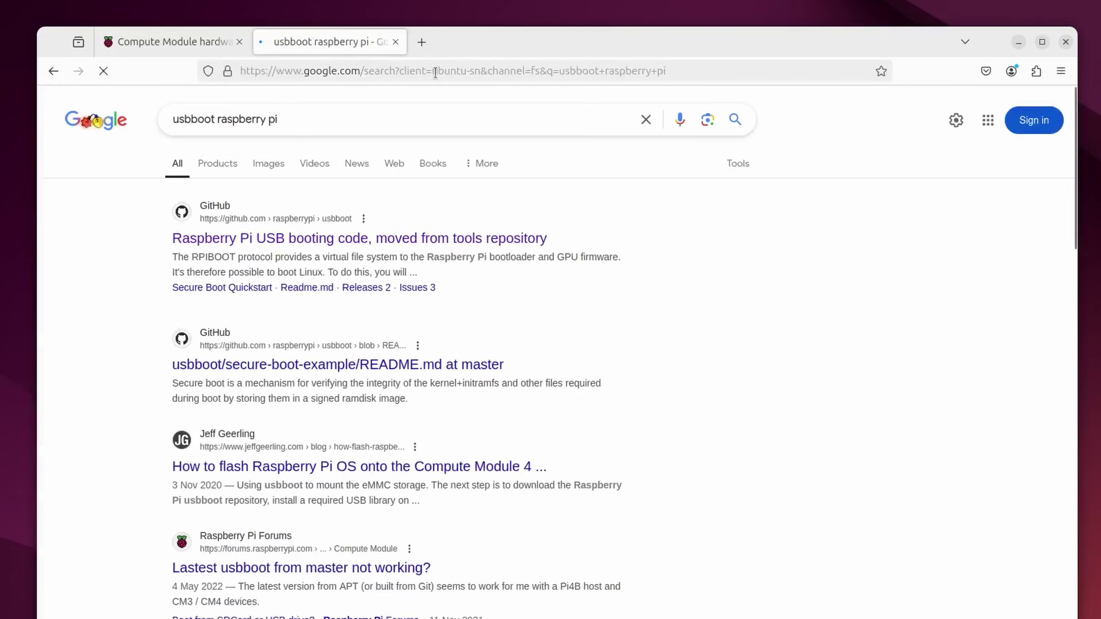
click(401, 244)
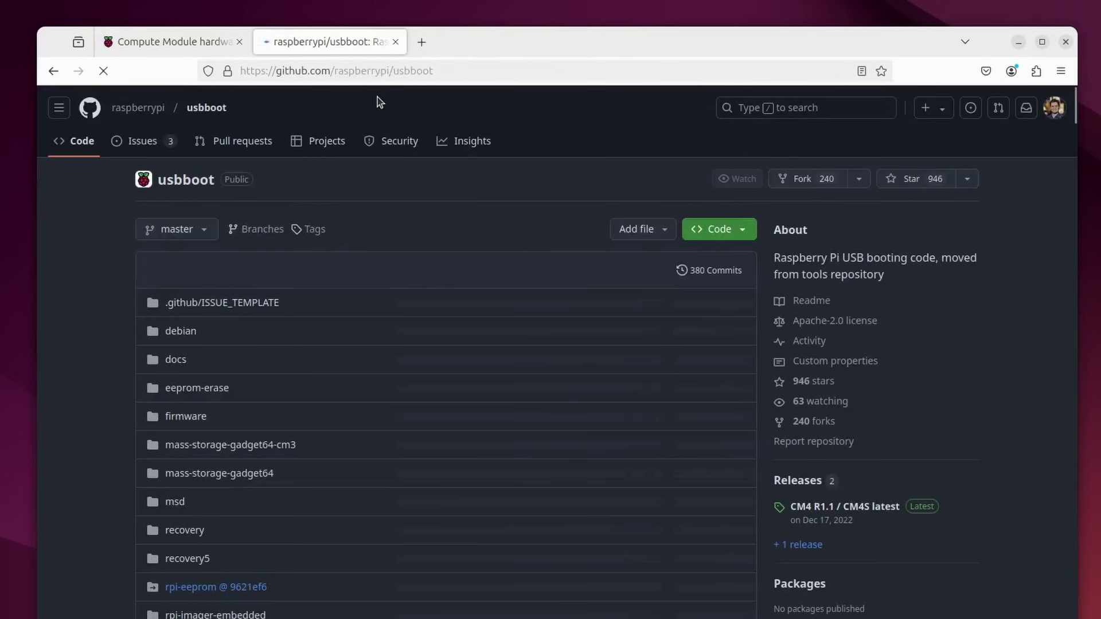
scroll(484, 436, down, 20)
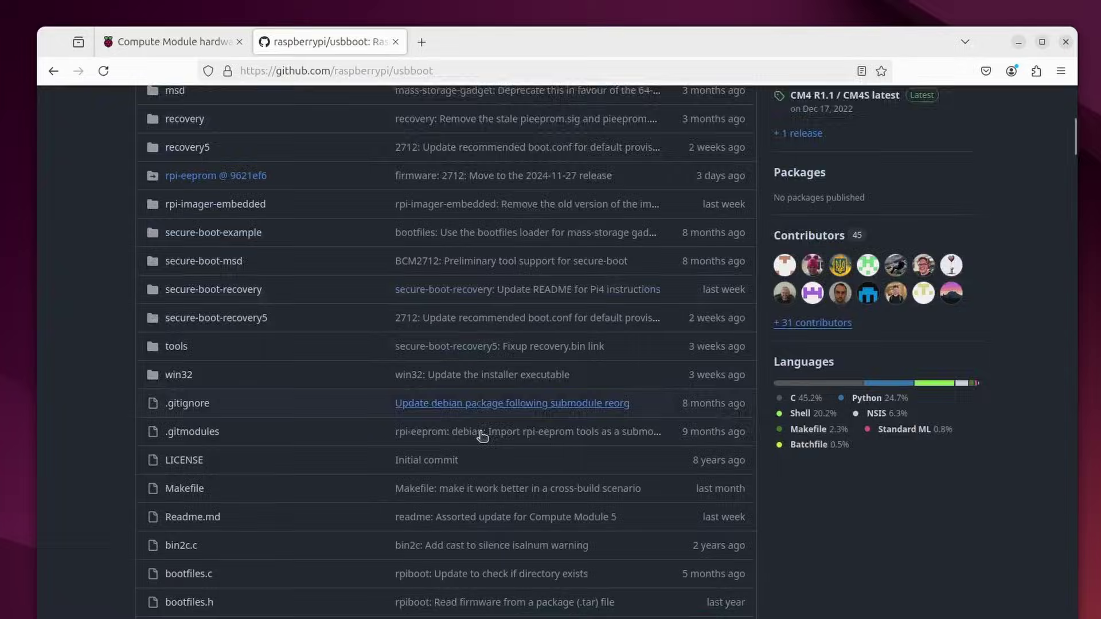
scroll(626, 417, down, 3)
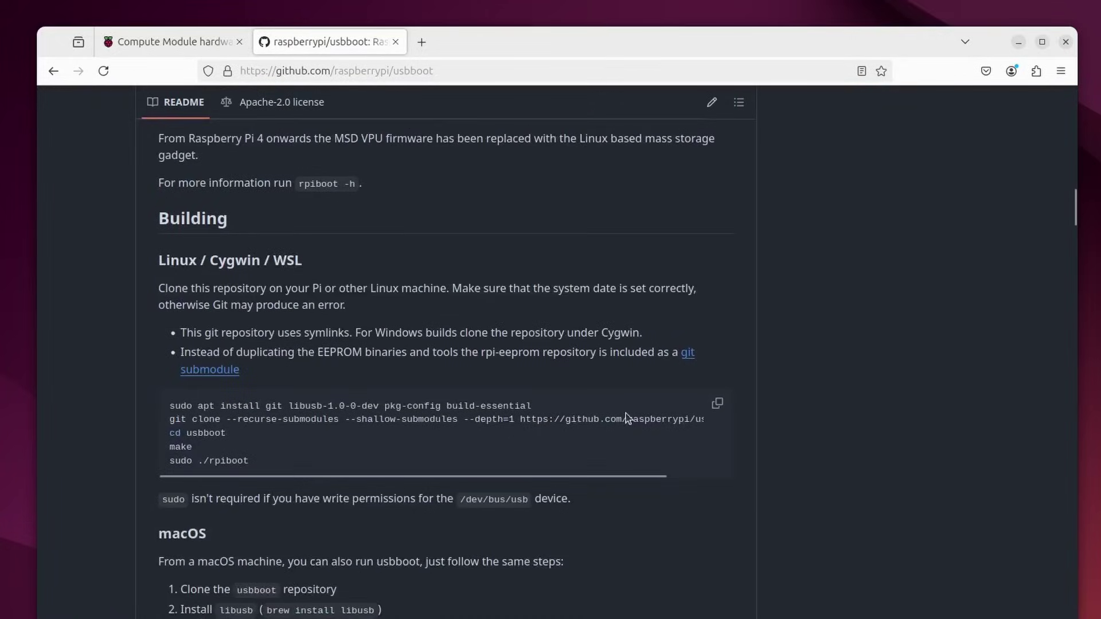
click(720, 405)
Paste the build commands into the terminal, run them and answer y to install packages
key(alt+Tab)
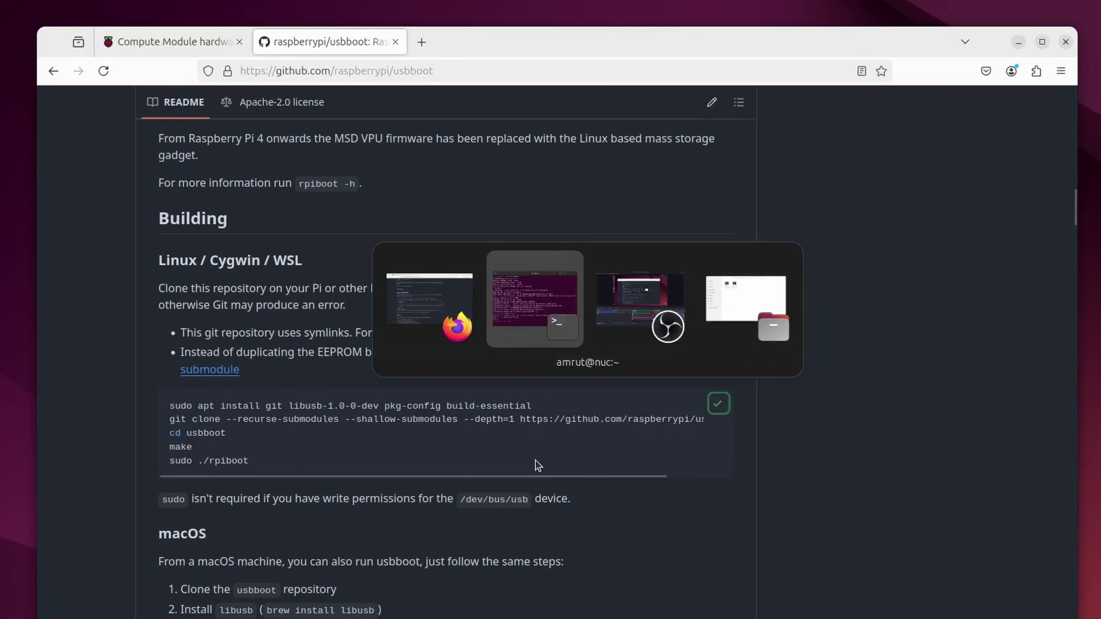
key(ctrl+shift+v)
key(Return)
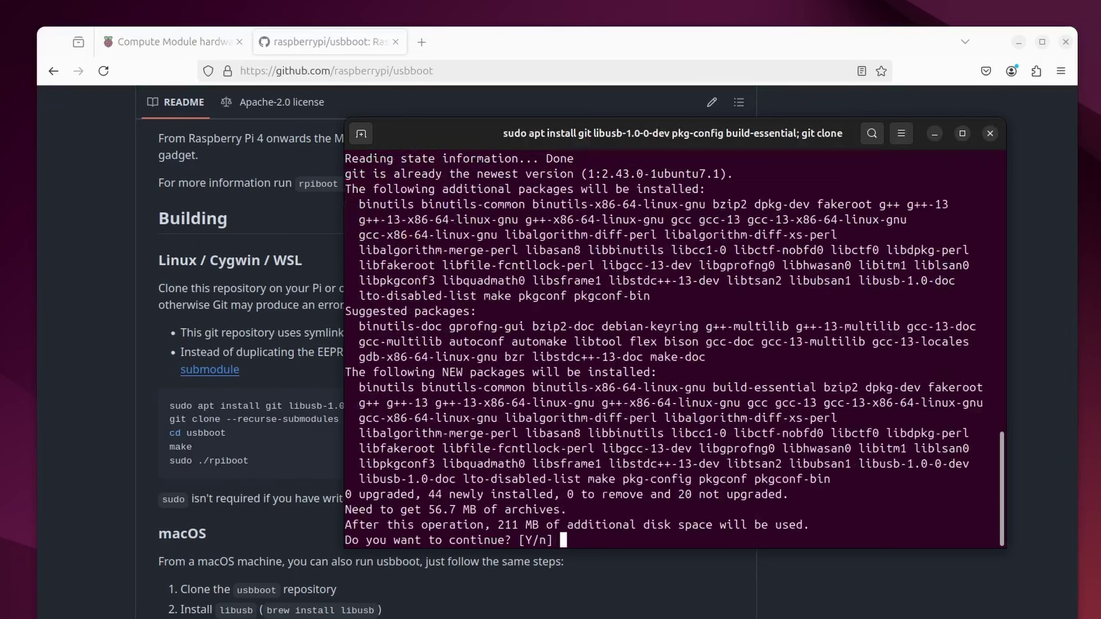
text(y)
key(Return)
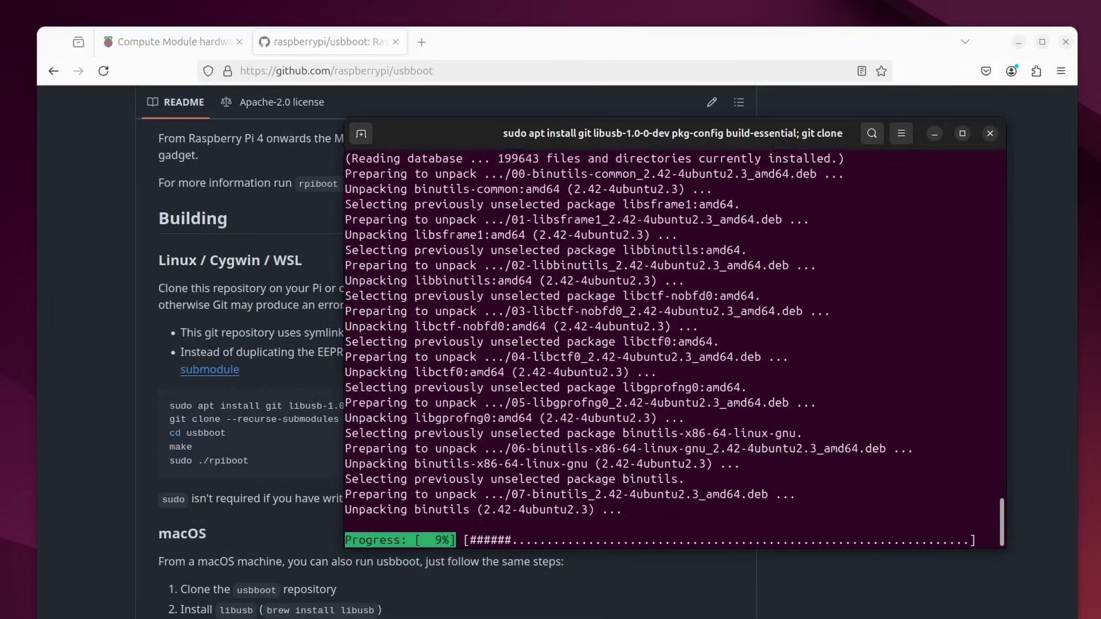
Stop the waiting rpiboot and run the freshly built ./rpiboot, which reports a missing bootcode5.bin
key(ctrl+c)
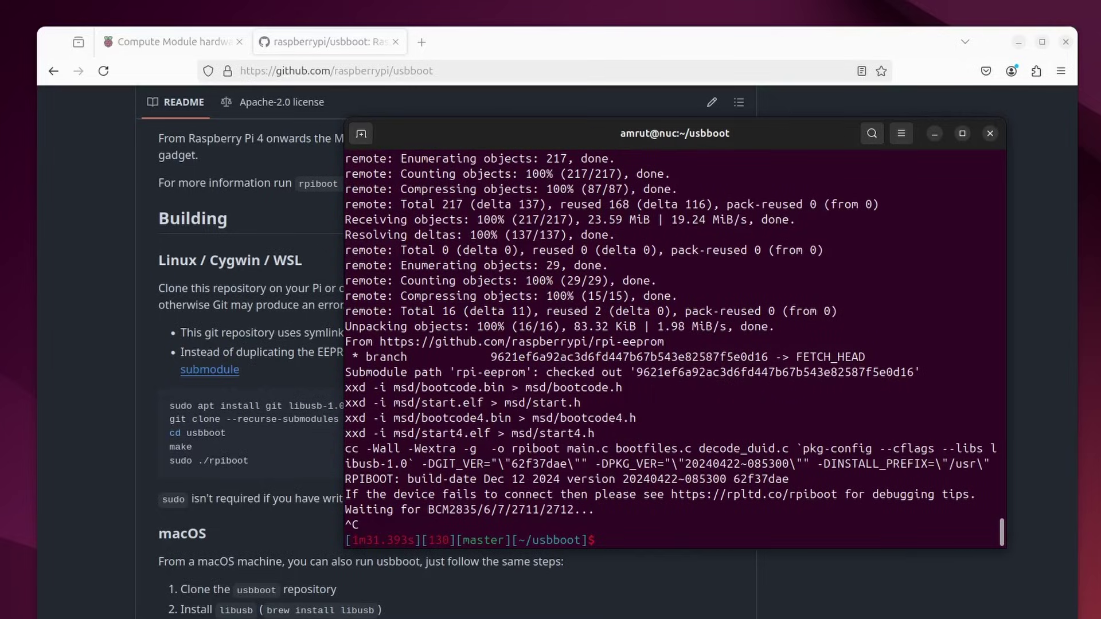
text(./rpiboot)
key(Return)
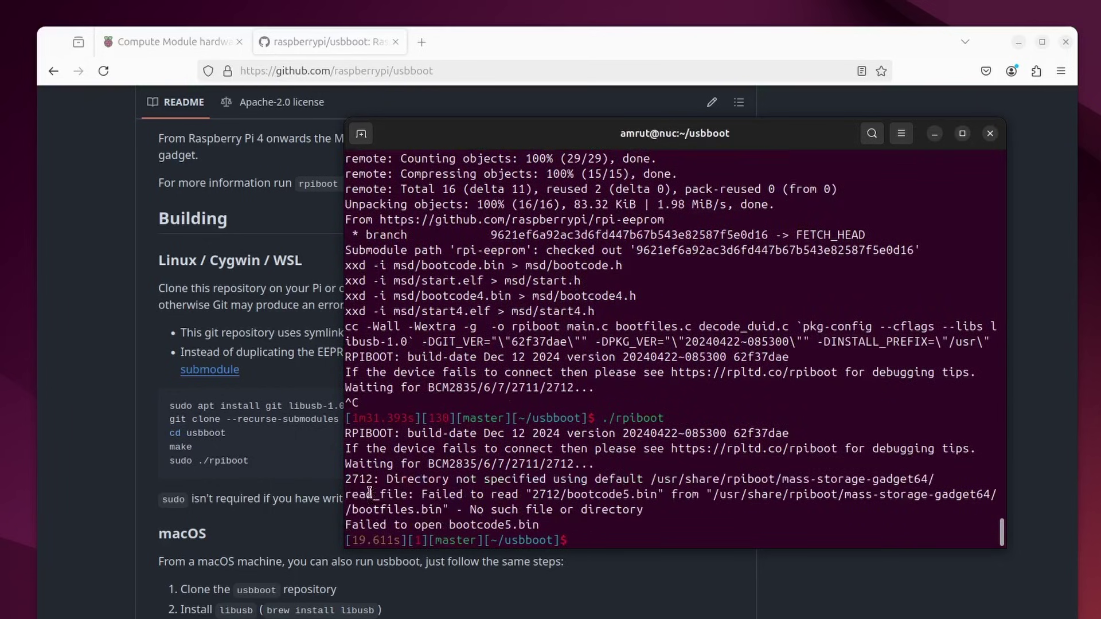
drag(369, 493, 837, 497)
click(799, 530)
Run ./rpiboot -d mass-storage-gadget64, then rerun the same command prefixed with sudo
text(m)
key(Tab)
key(Tab)
key(Tab)
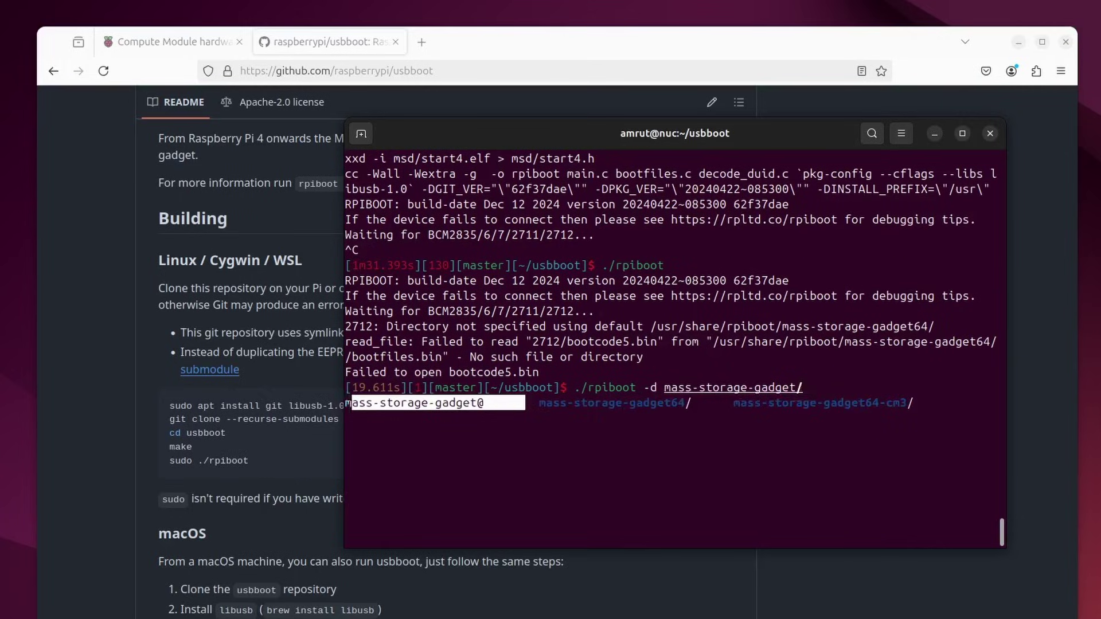
key(Tab)
key(Return)
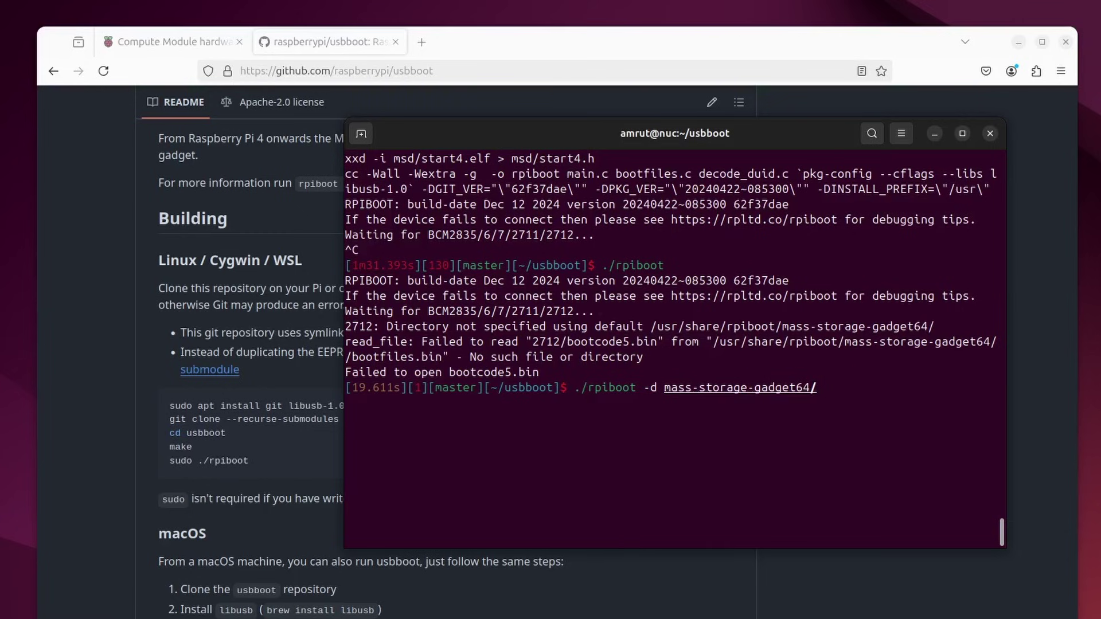
key(Return)
key(Up)
key(Home)
text(sudo)
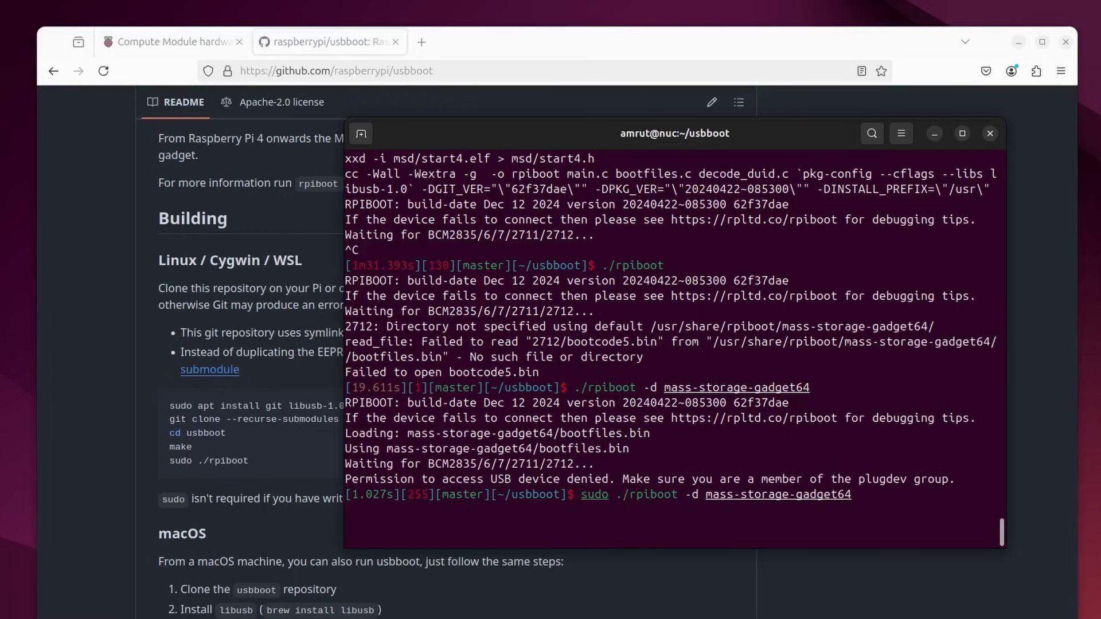
key(Return)
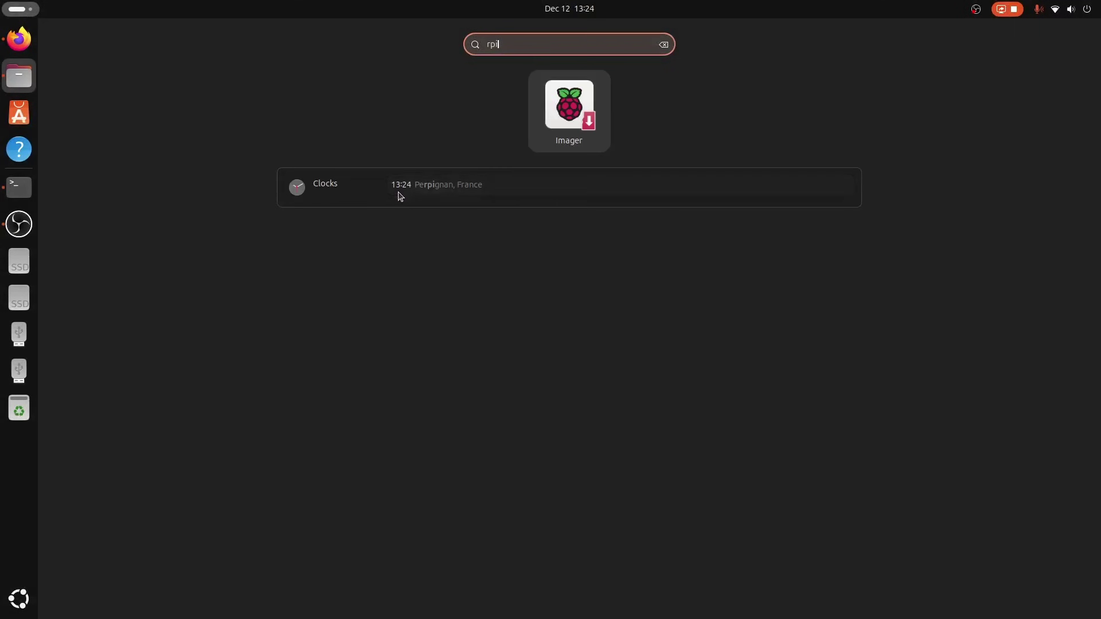
Launch Imager, write Raspberry Pi OS (64-bit) to the mmcblk0 eMMC, and authorise with the account password
click(398, 191)
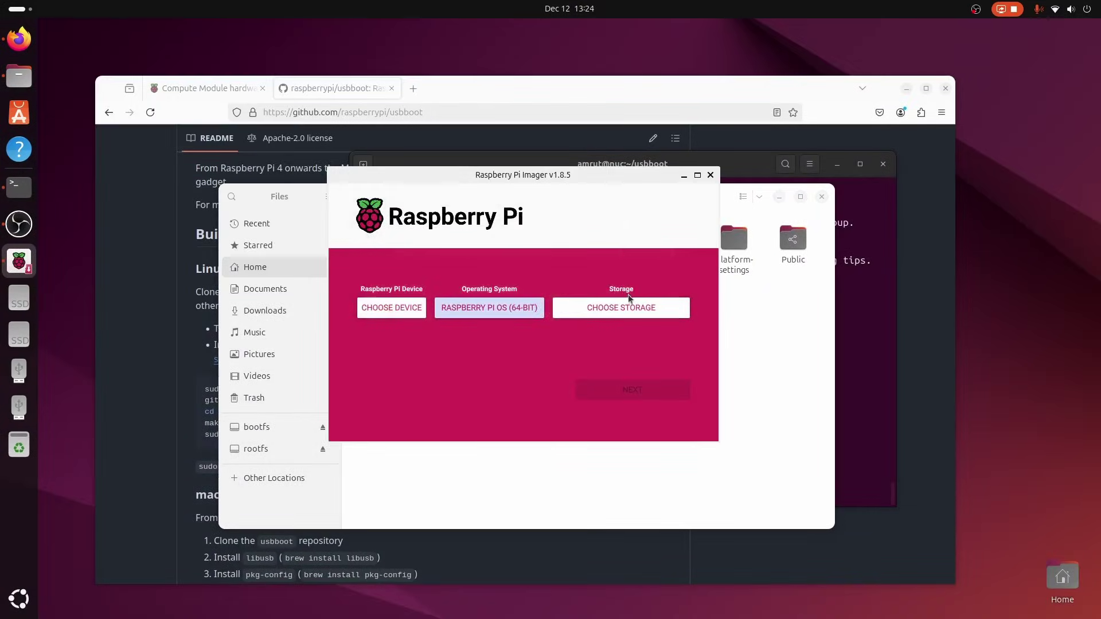
click(636, 307)
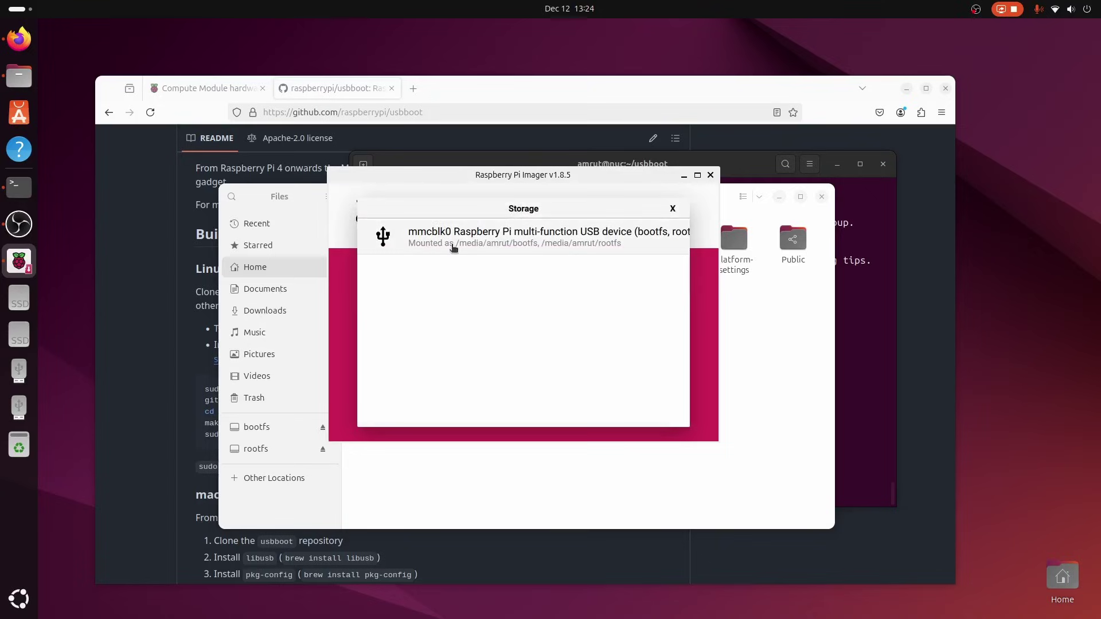
click(541, 246)
click(650, 394)
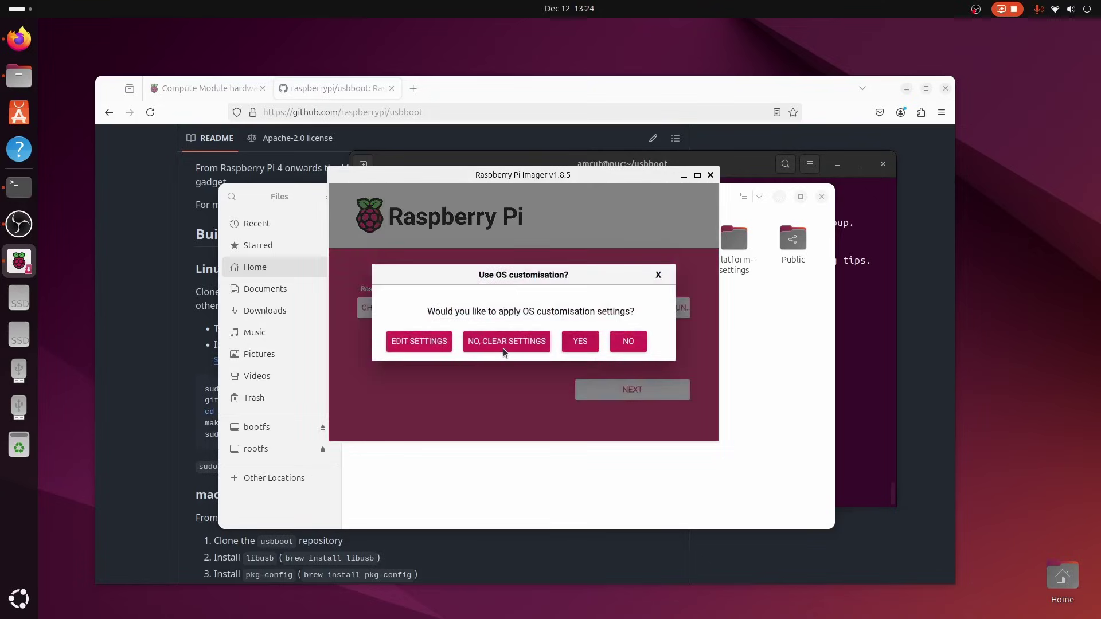
click(580, 342)
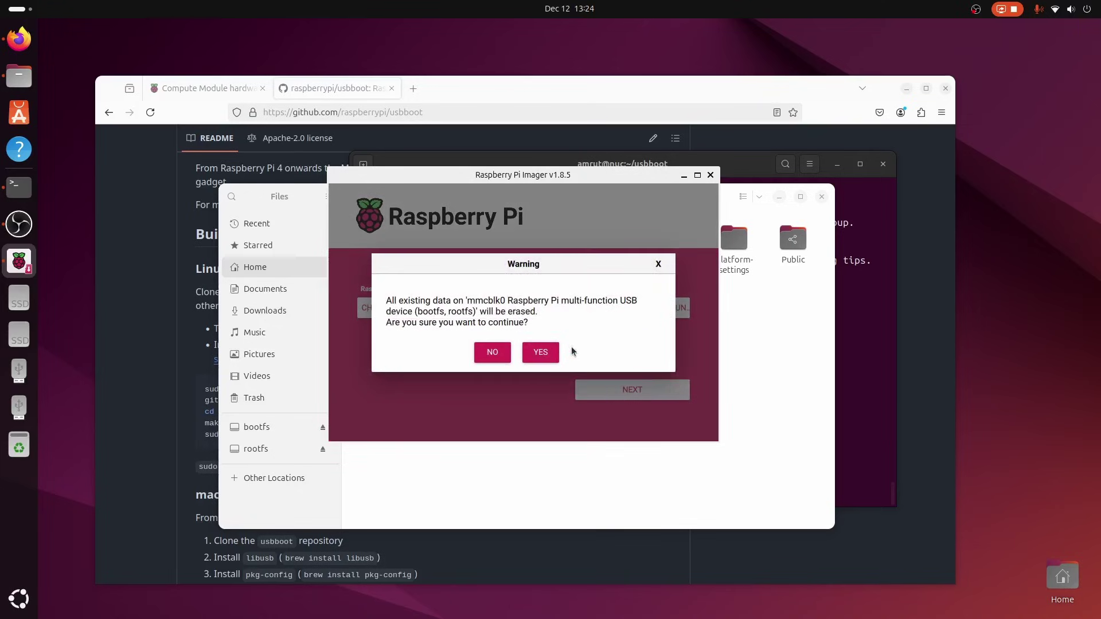
click(538, 352)
text(***)
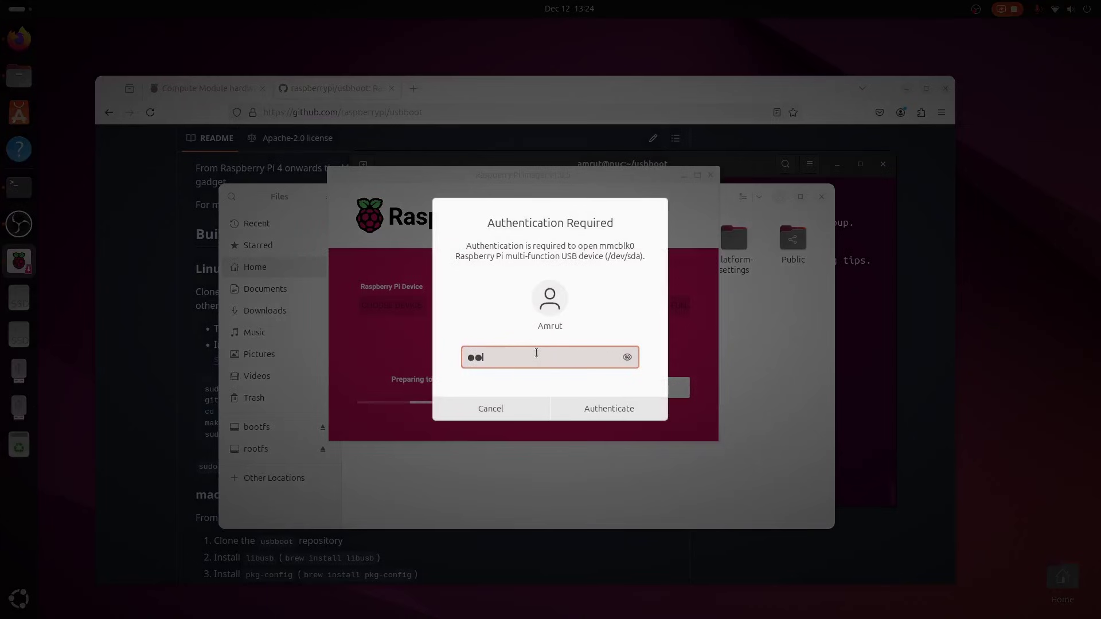
key(Return)
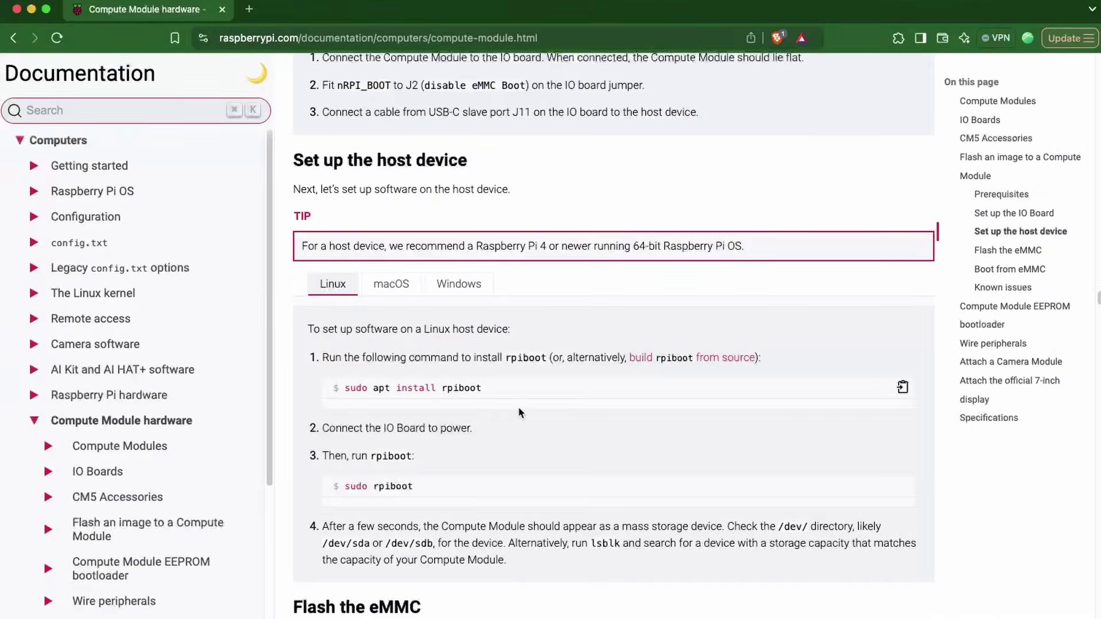
Copy the README's macOS 'build rpiboot from source' commands and run them in the macOS Terminal
click(391, 286)
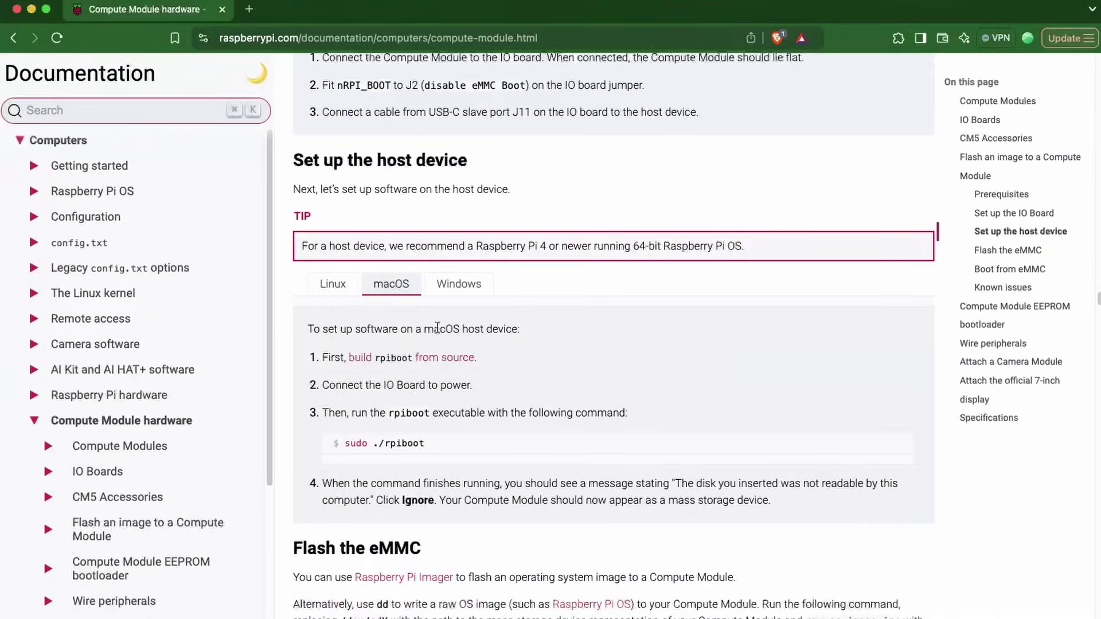
click(419, 359)
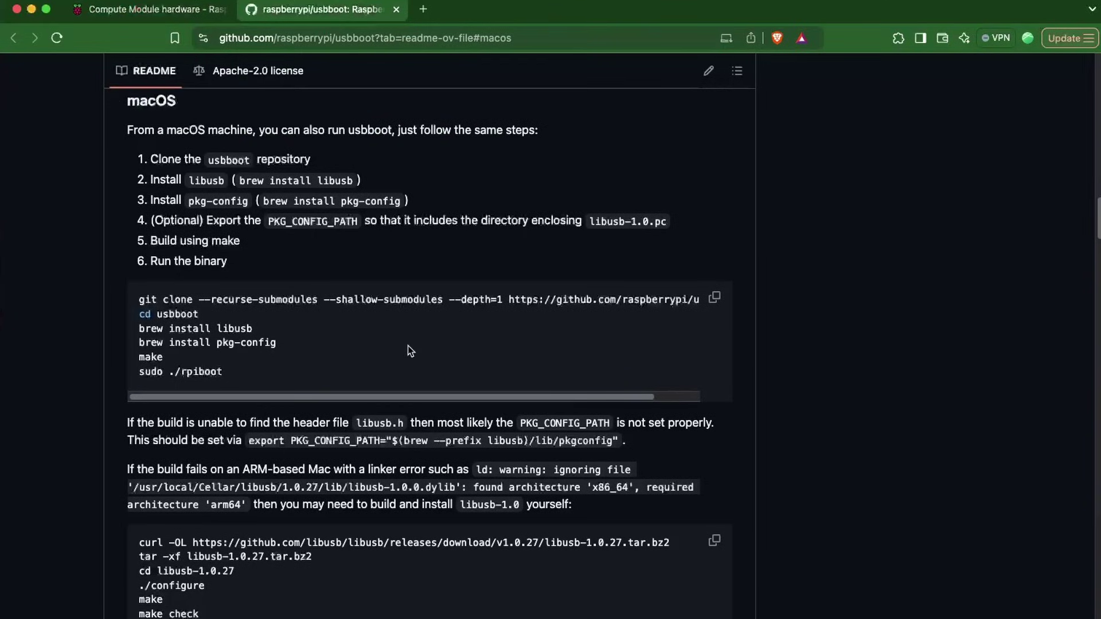
scroll(631, 332, up, 1)
click(716, 320)
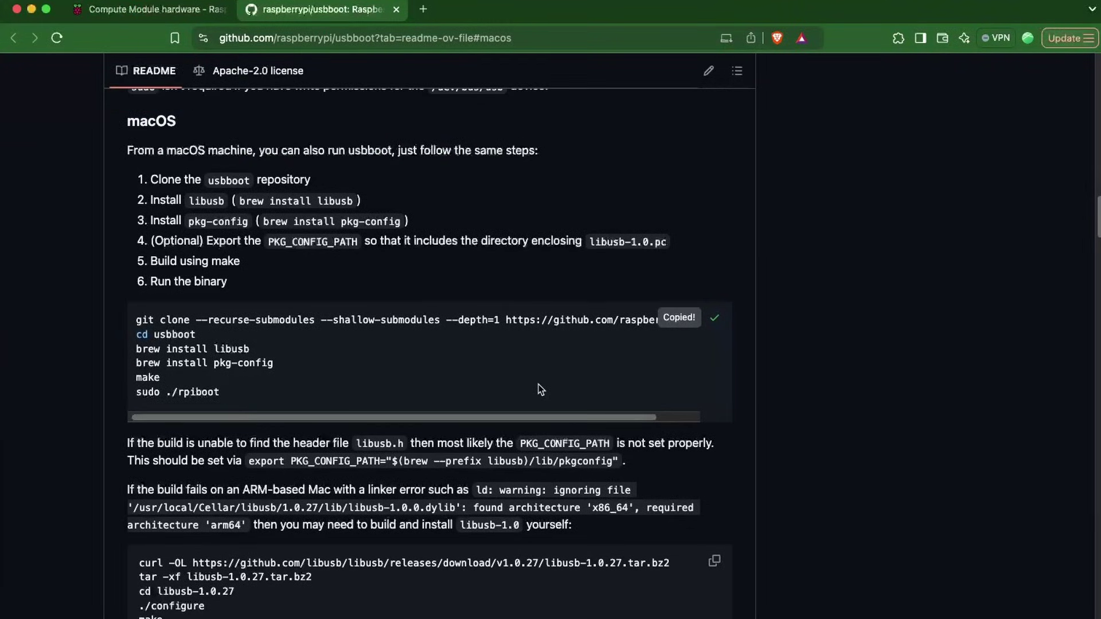
key(super+Tab)
key(super+v)
key(Return)
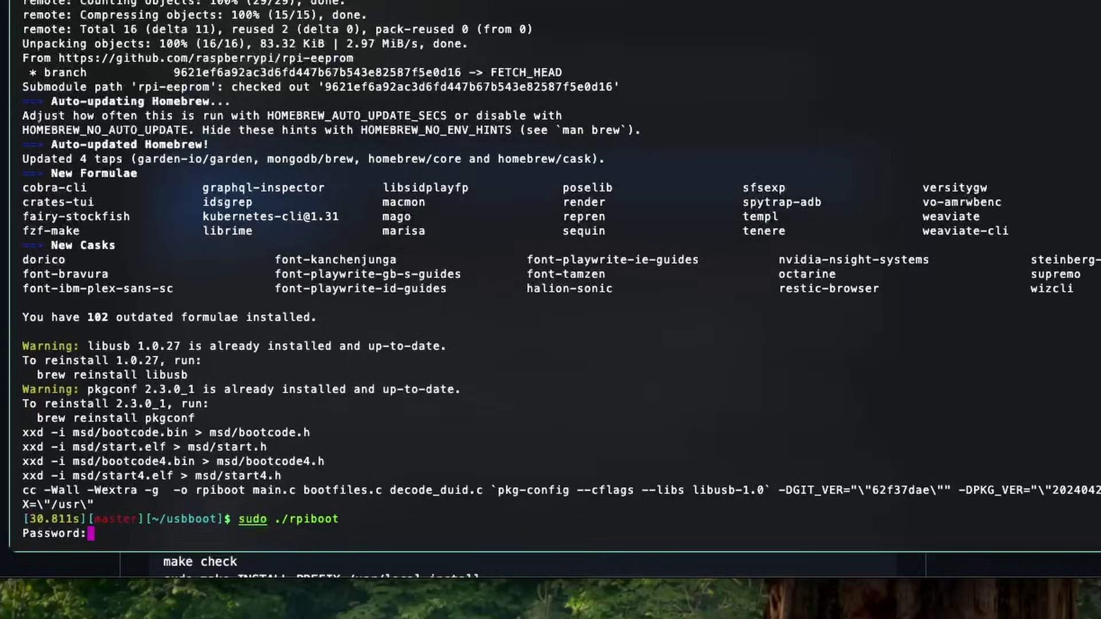
Run sudo ./rpiboot, hit the bootcode5.bin read error, then rerun with -d mass-storage-gadget64
key(Return)
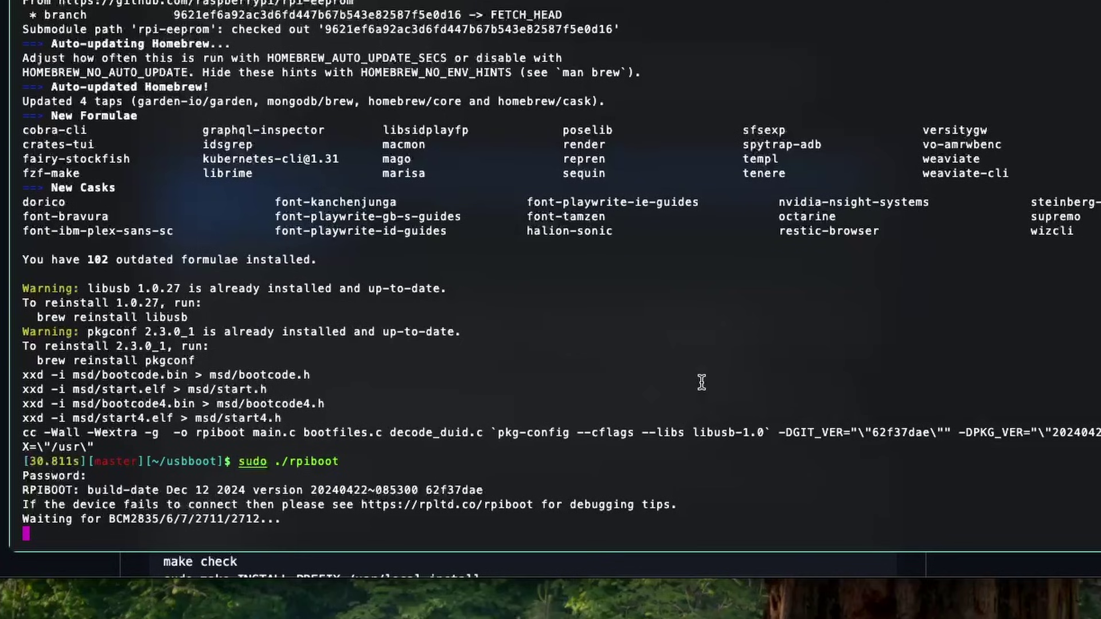
drag(98, 504, 648, 505)
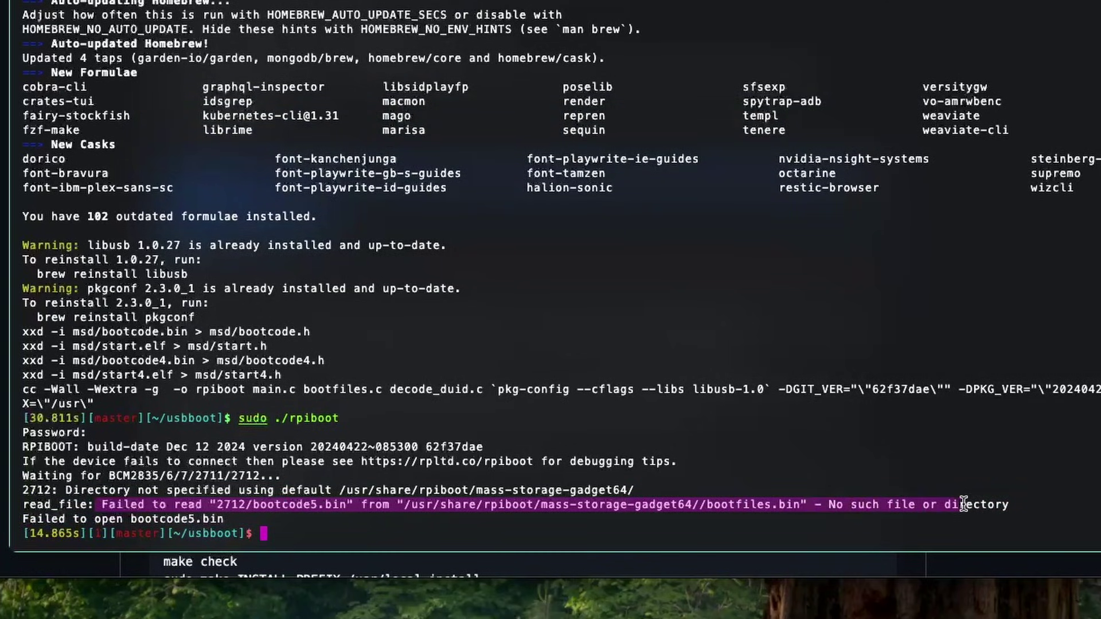
click(814, 390)
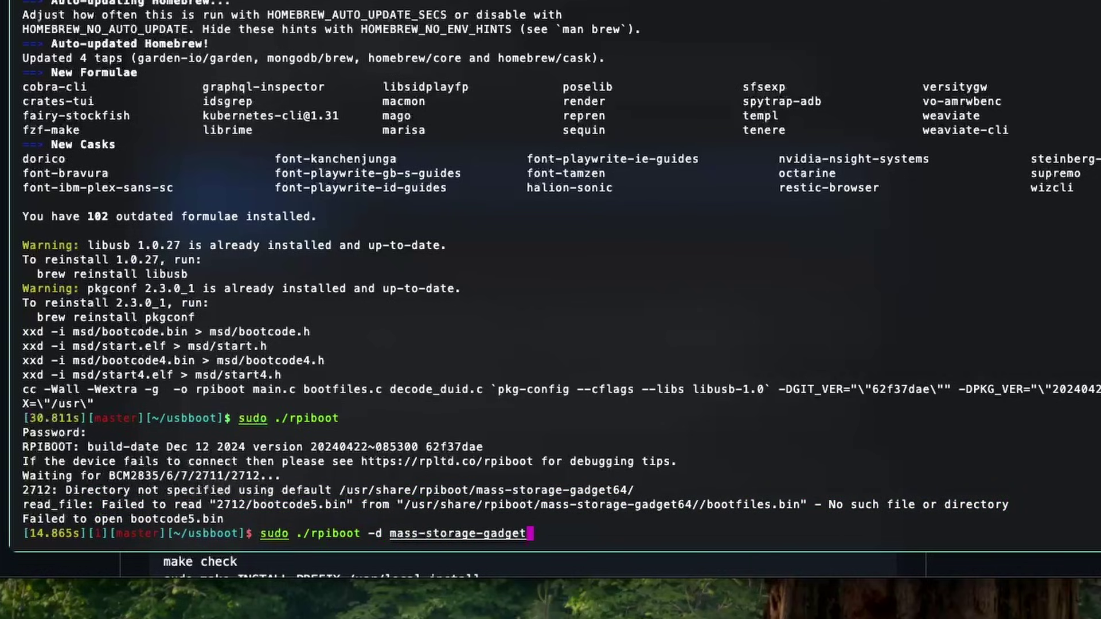
text(64)
key(Return)
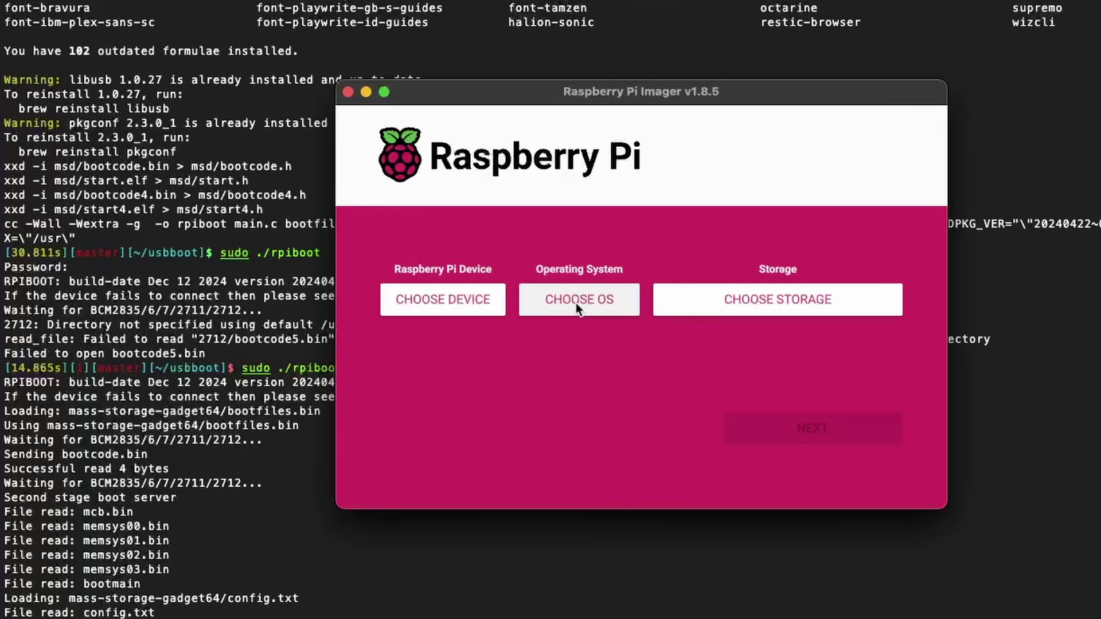
Select Raspberry Pi OS (64-bit) and the 31.3 GB mmcblk0 Media eMMC, accept customisation and confirm erasing
click(576, 303)
click(561, 199)
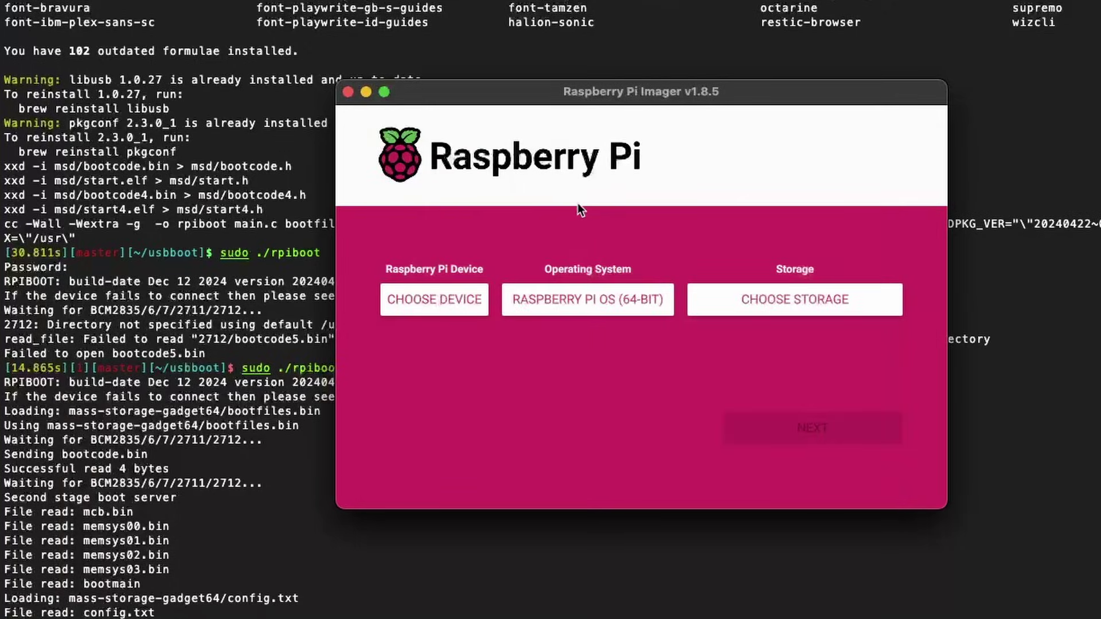
click(778, 302)
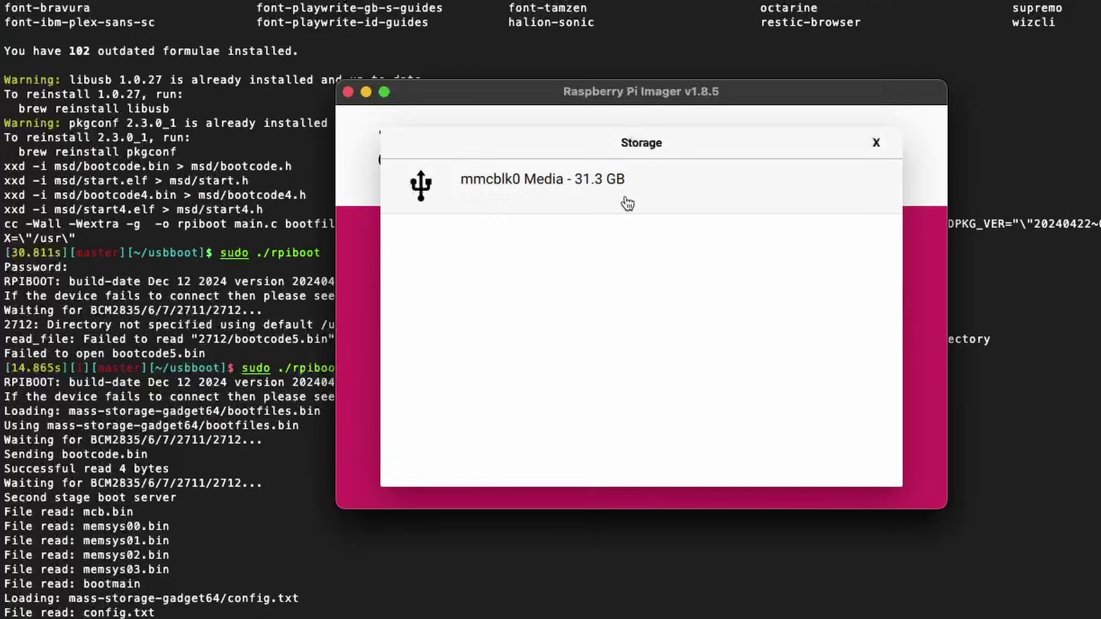
click(627, 203)
click(827, 430)
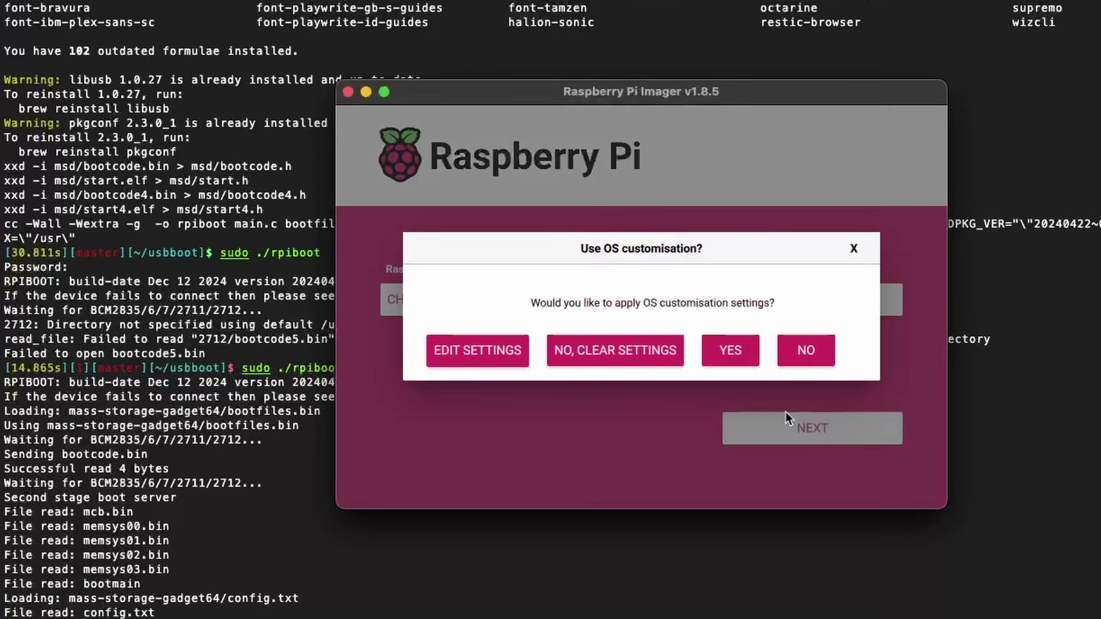
click(731, 354)
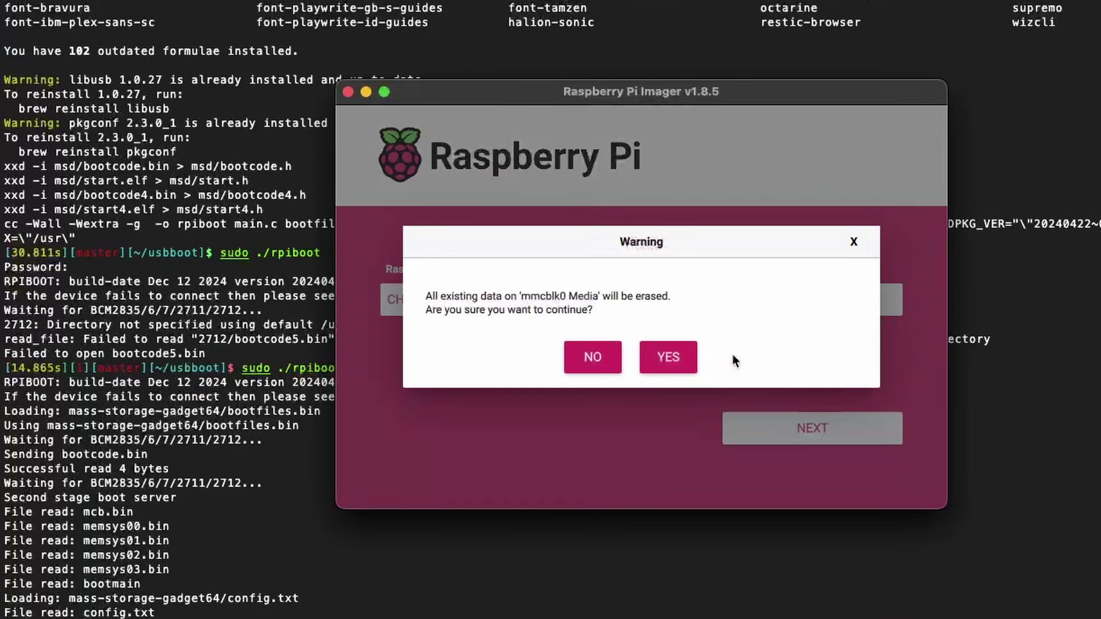
click(662, 365)
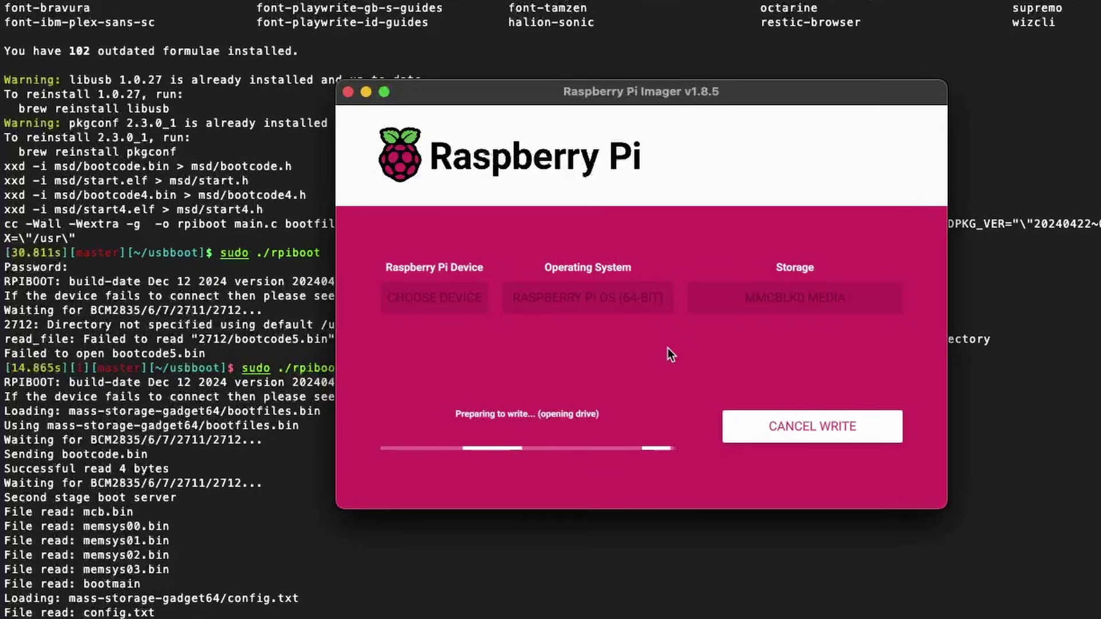